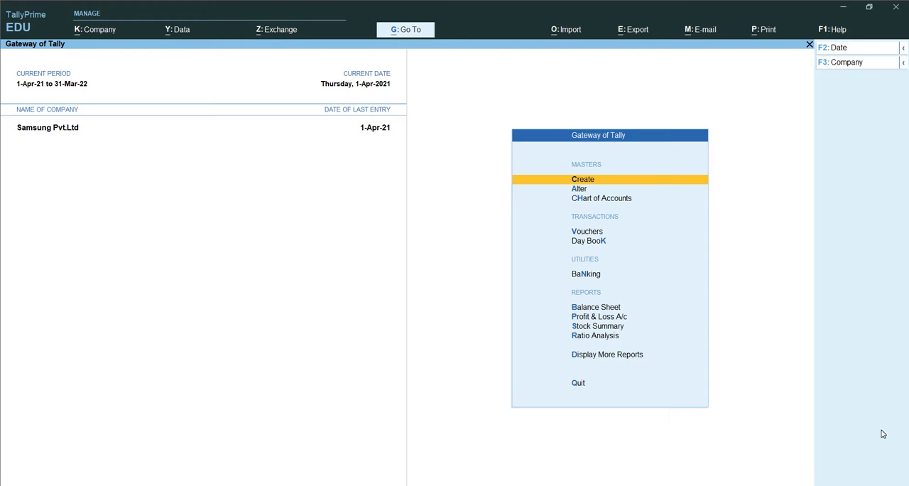
# Step: Switch to the Google Meet call, admit the waiting participant, and return to TallyPrime
pyautogui.hotkey('alt', 'Tab')
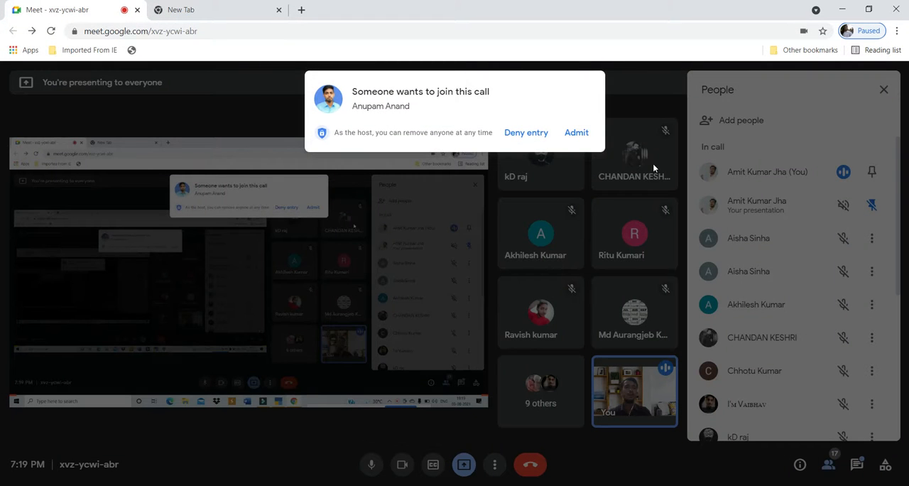
pyautogui.click(576, 133)
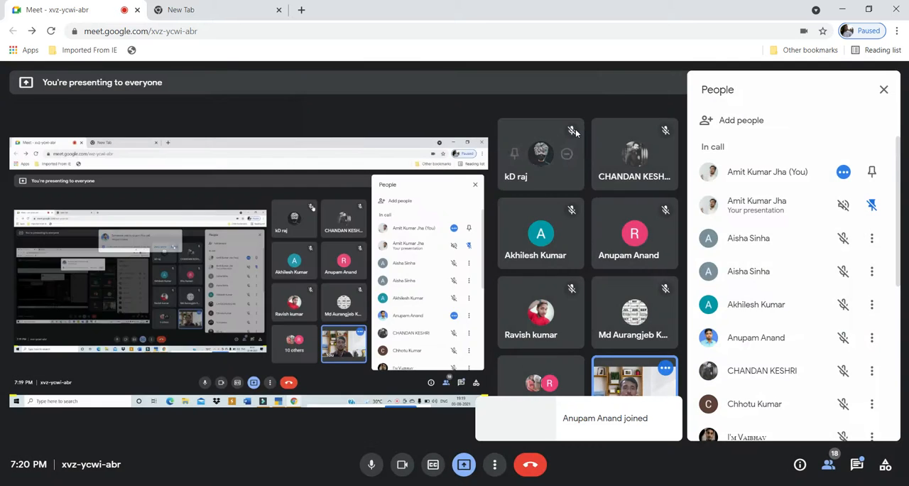
pyautogui.hotkey('alt', 'Tab')
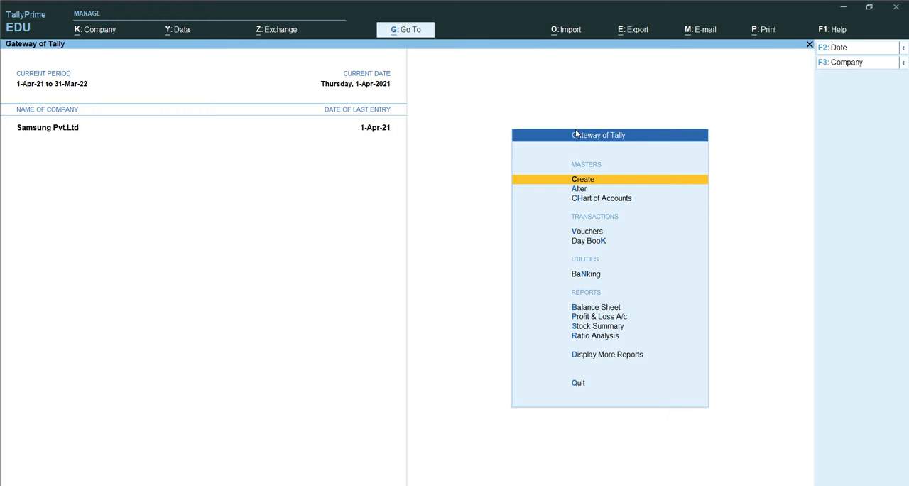
# Step: Start creating a new Voucher Type master for Samsung Pvt.Ltd
pyautogui.click(469, 152)
pyautogui.press('Down')
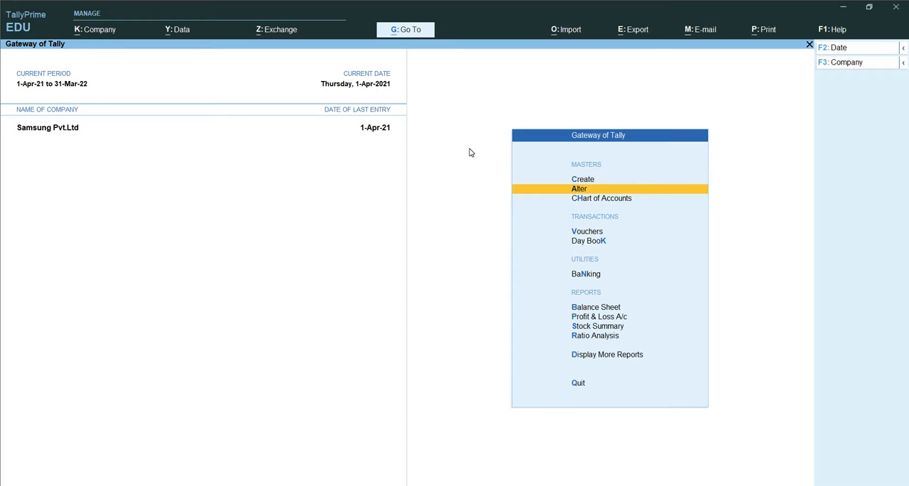
pyautogui.press('Up')
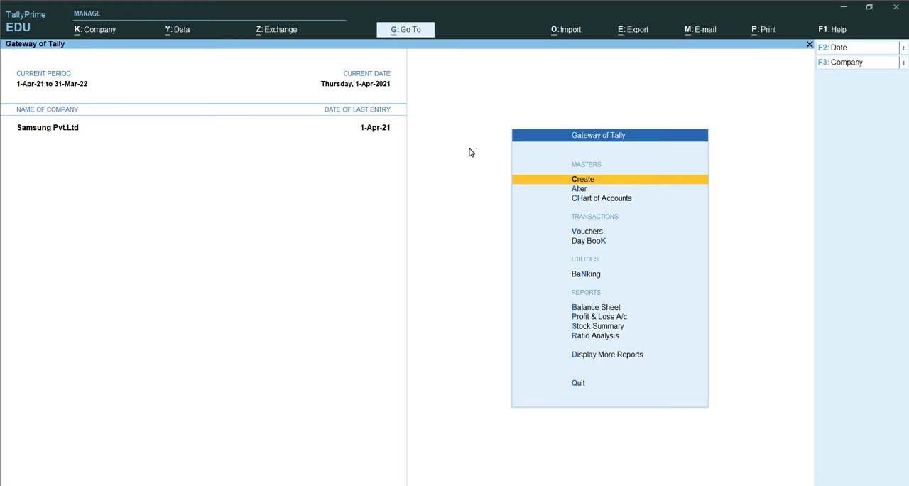
pyautogui.press('Up')
pyautogui.press('Down')
pyautogui.press('Return')
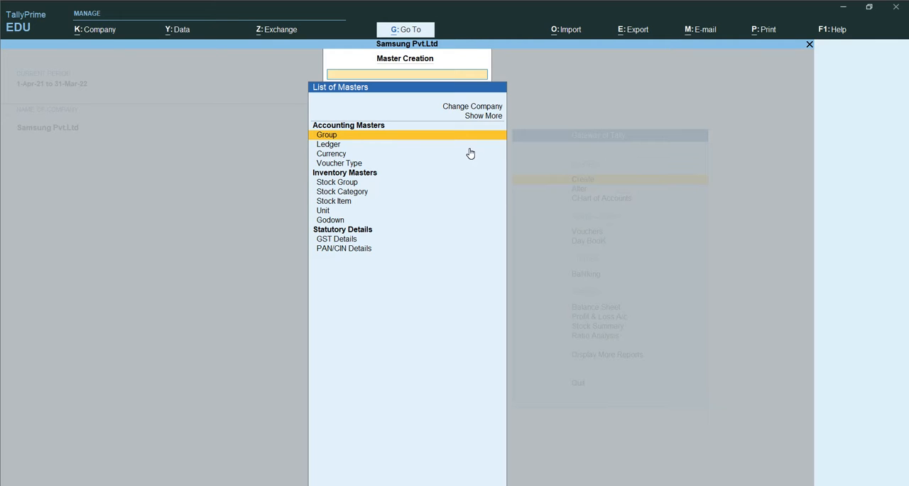
pyautogui.press('Down')
pyautogui.press('Down')
pyautogui.press('Down')
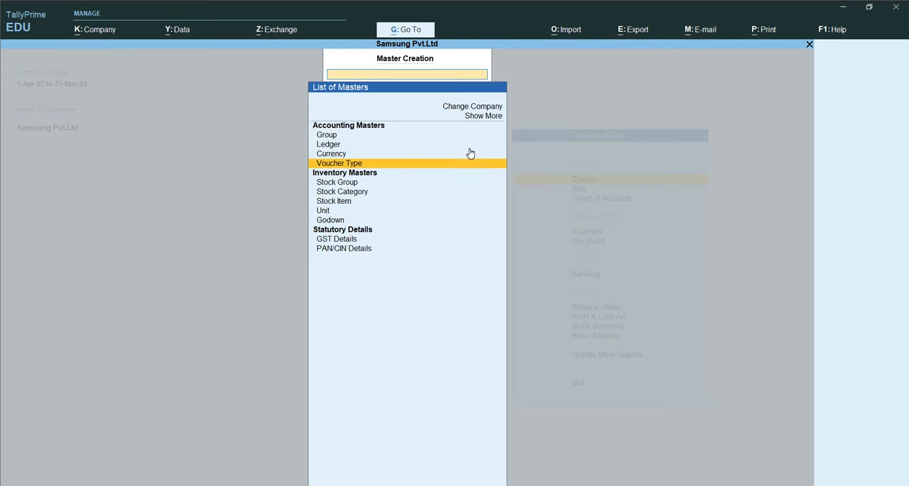
pyautogui.press('Return')
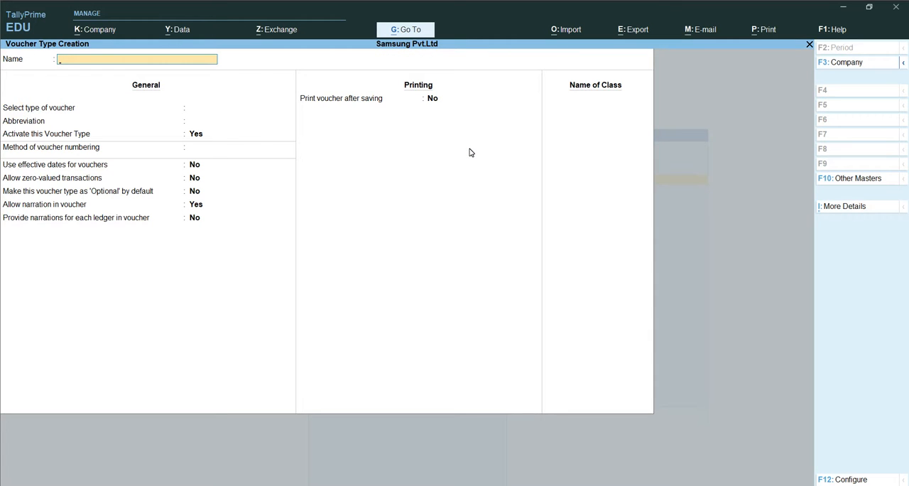
# Step: Name the voucher type POS Invoice and choose Sales as its type of voucher
pyautogui.write('POS')
pyautogui.write('Invoice')
pyautogui.press('Return')
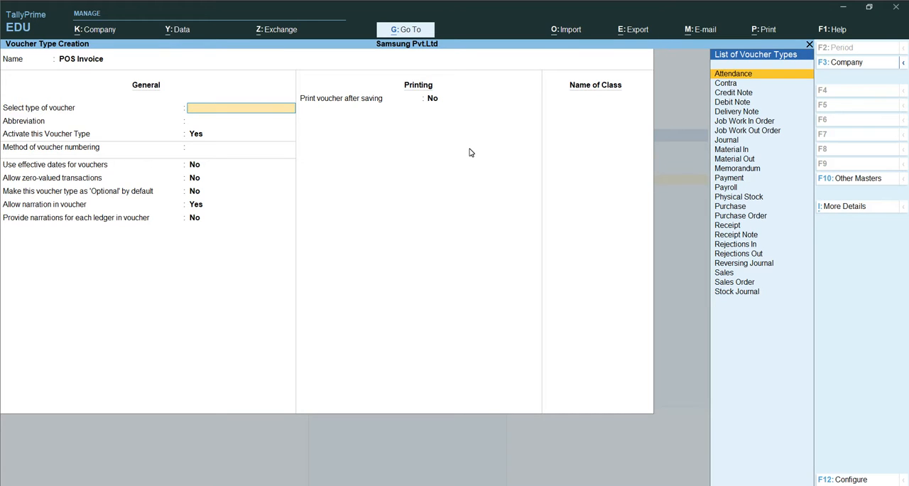
pyautogui.press('Down')
pyautogui.press('Down')
pyautogui.press('Down')
pyautogui.press('Down')
pyautogui.press('Down')
pyautogui.press('Down')
pyautogui.press('Down')
pyautogui.press('Down')
pyautogui.press('Down')
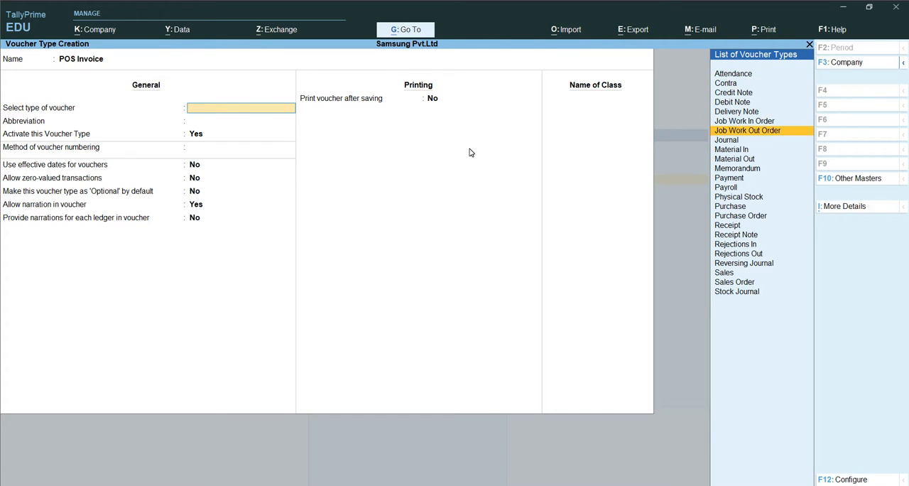
pyautogui.press('Down')
pyautogui.press('Down')
pyautogui.press('Down')
pyautogui.press('Down')
pyautogui.press('Down')
pyautogui.press('Down')
pyautogui.press('Down')
pyautogui.press('Down')
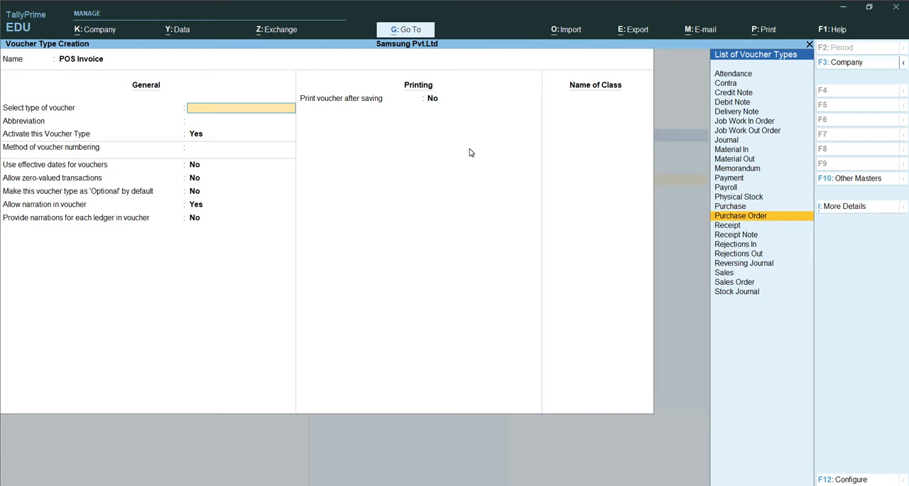
pyautogui.press('Down')
pyautogui.press('Down')
pyautogui.press('Down')
pyautogui.press('Down')
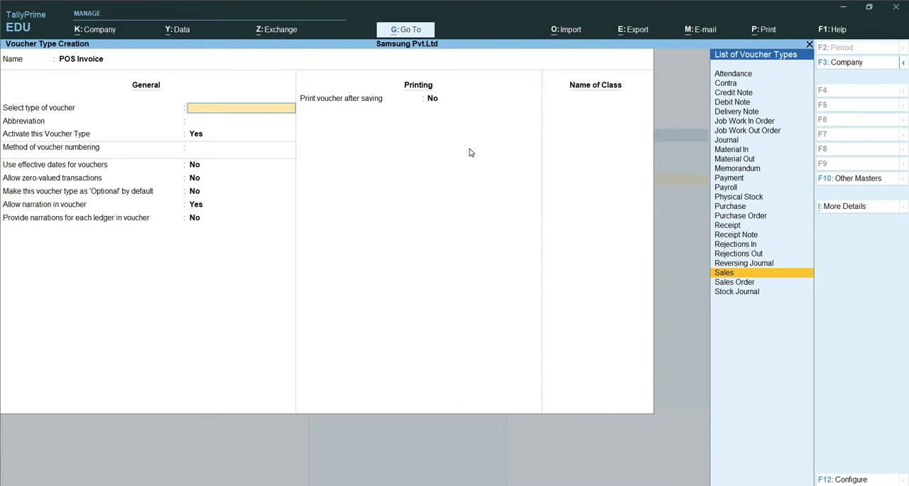
pyautogui.press('Return')
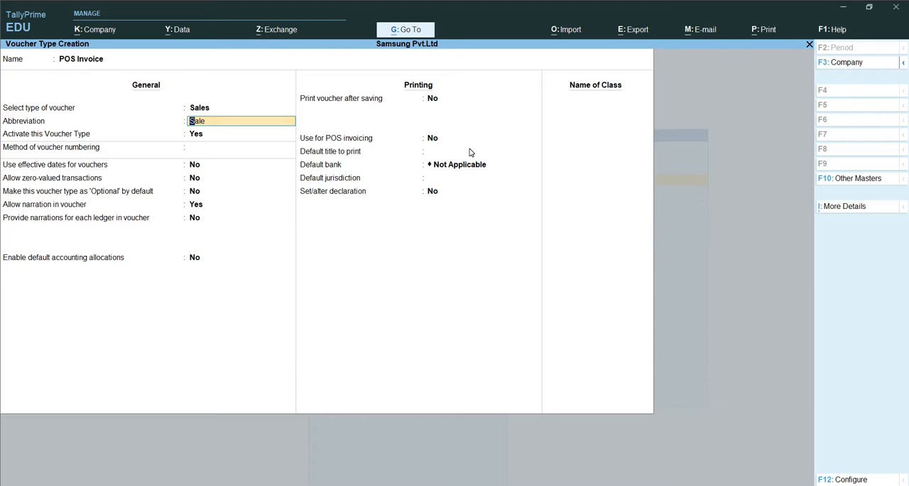
# Step: Set the method of voucher numbering to Automatic and accept the defaults for the other general settings
pyautogui.press('Return')
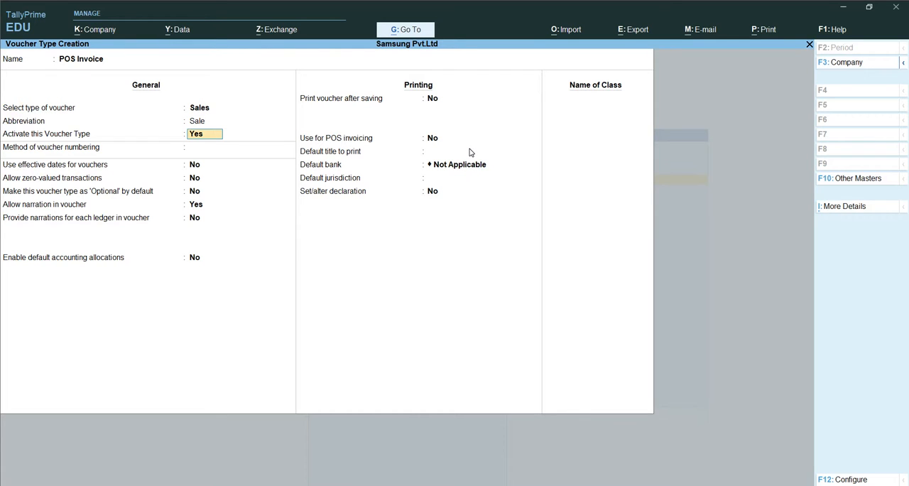
pyautogui.press('Return')
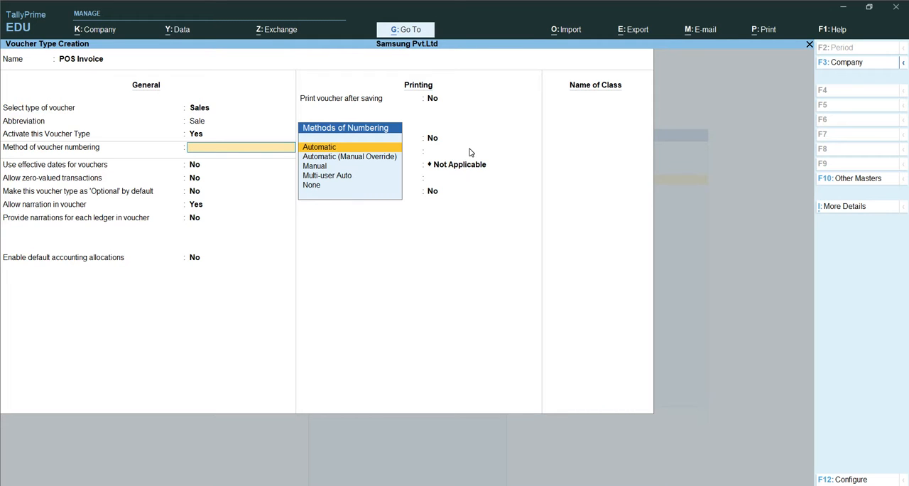
pyautogui.press('Return')
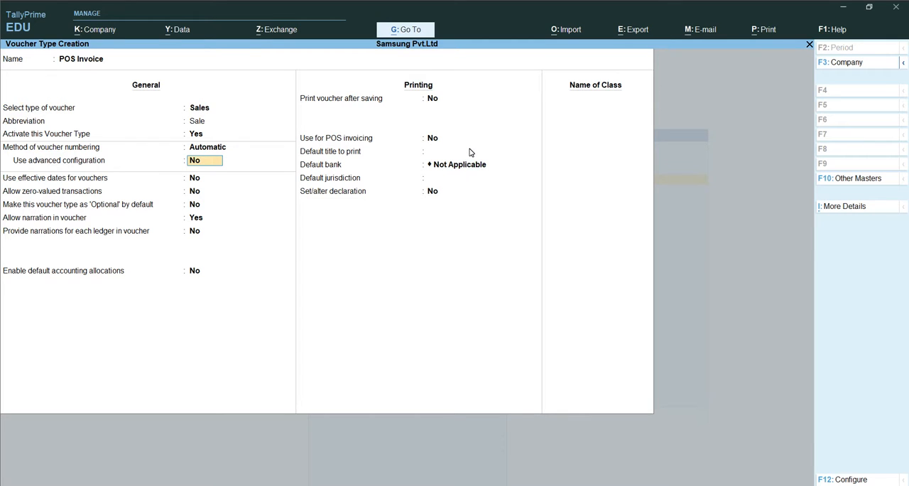
pyautogui.press('Return')
pyautogui.press('Return')
pyautogui.press('Return')
pyautogui.press('Return')
pyautogui.press('Return')
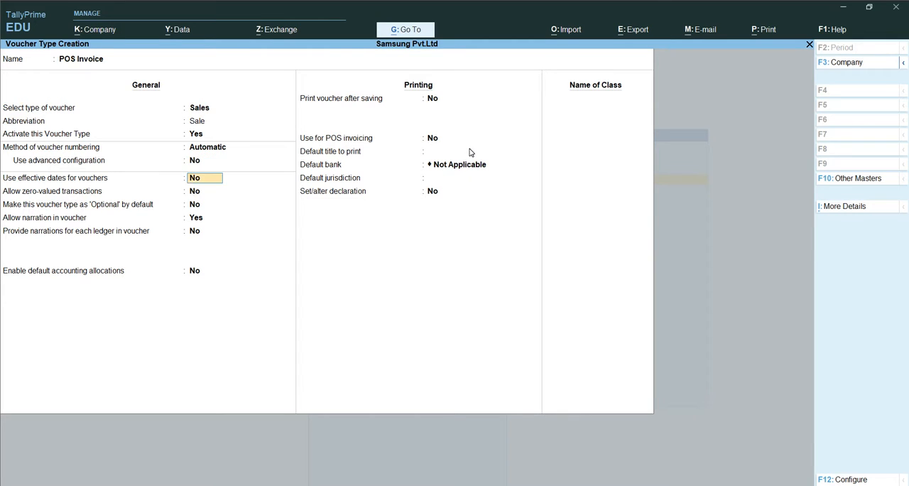
pyautogui.press('Return')
pyautogui.press('Return')
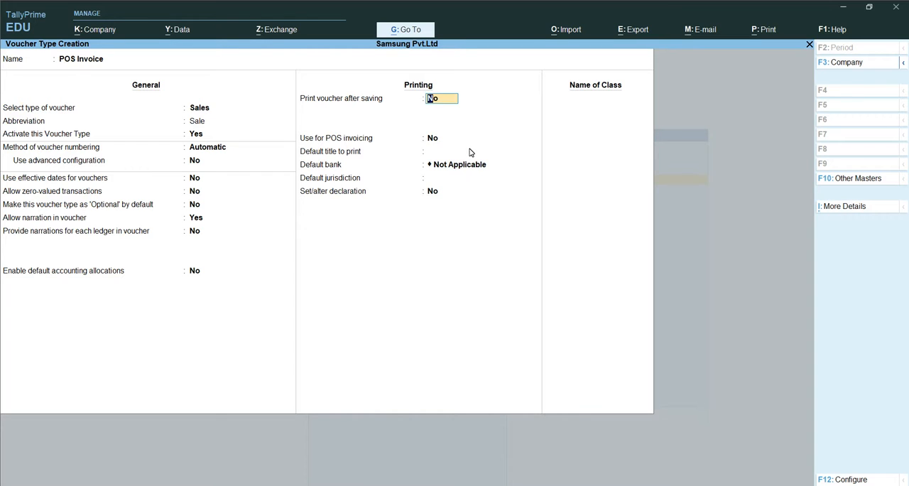
# Step: Enable printing the voucher after saving and its use for POS invoicing
pyautogui.write('y')
pyautogui.press('Return')
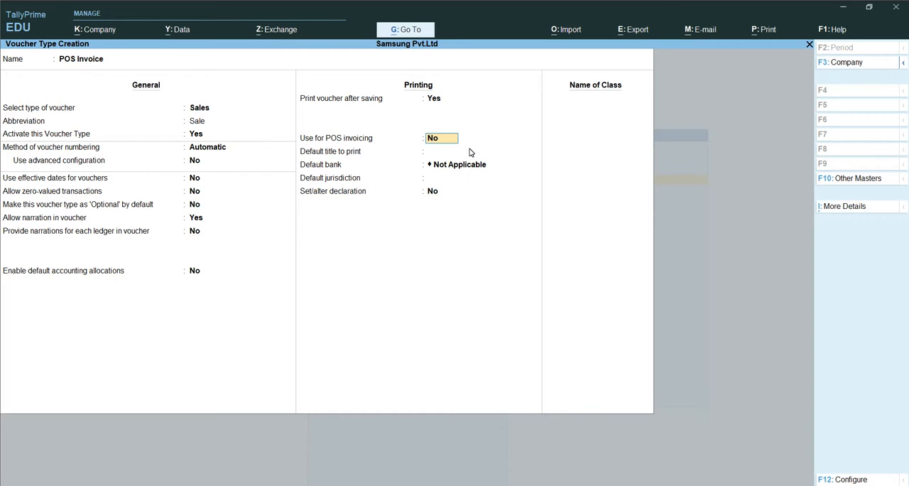
pyautogui.write('y')
pyautogui.press('Return')
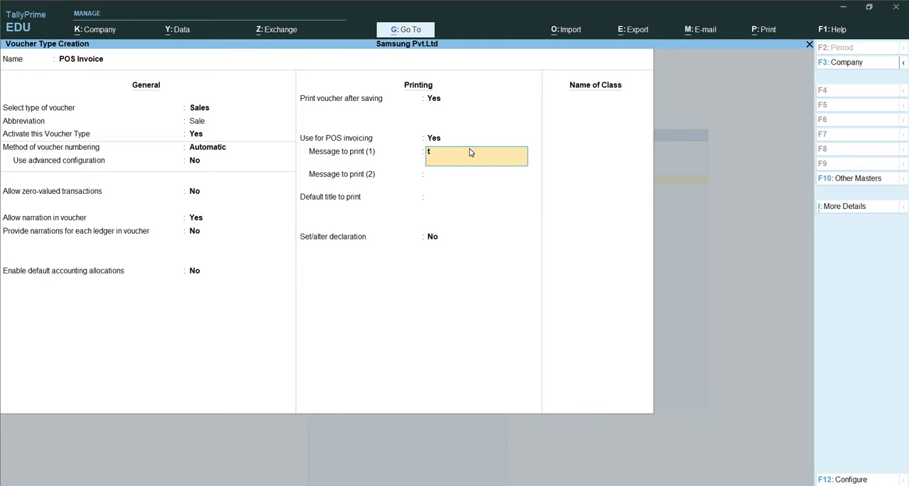
# Step: Set the two print messages to "thanku" and "visit again", and the default print title to INVOICE
pyautogui.write('hanku')
pyautogui.press('Return')
pyautogui.write('visit')
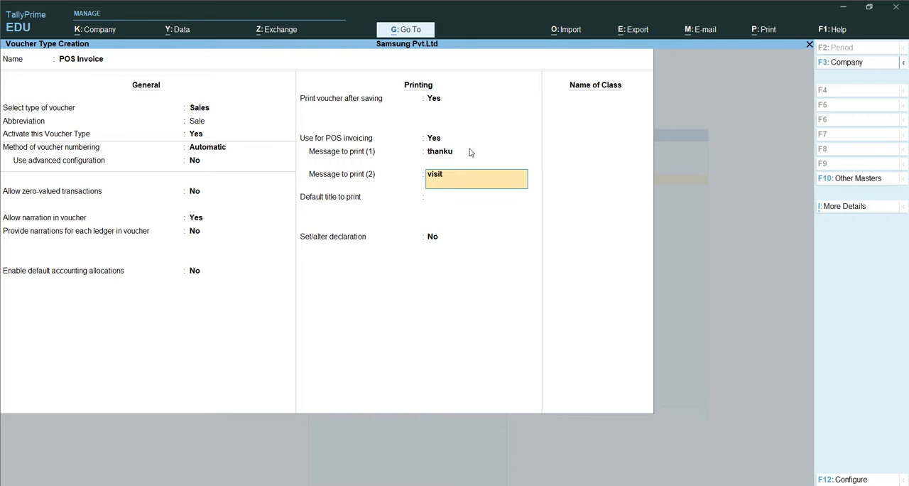
pyautogui.write(' again')
pyautogui.press('Return')
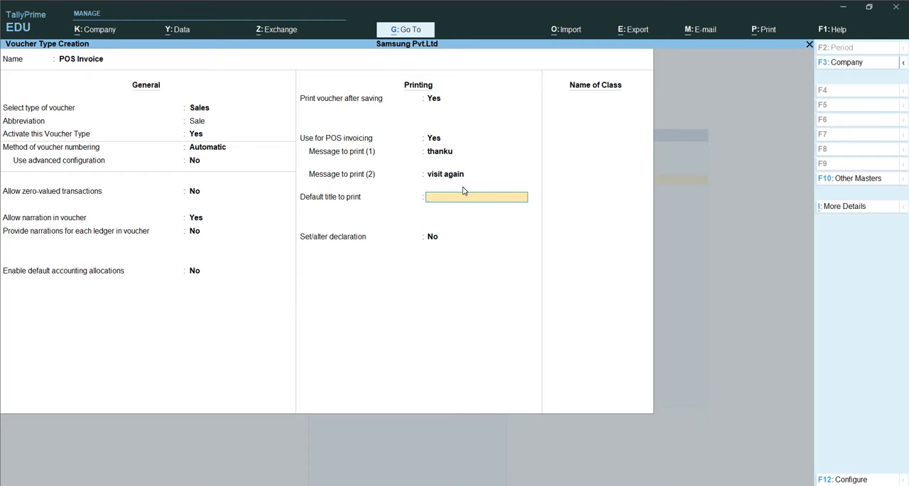
pyautogui.write('INVOICE')
pyautogui.press('Return')
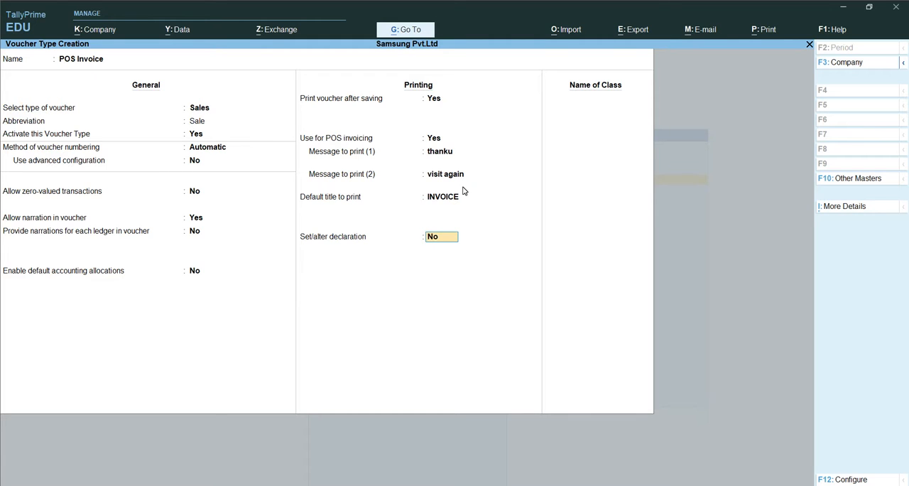
# Step: Enable the declaration and replace its text with "Goods sold exchange only monday 2pm to 4pm"
pyautogui.write('Y')
pyautogui.press('Return')
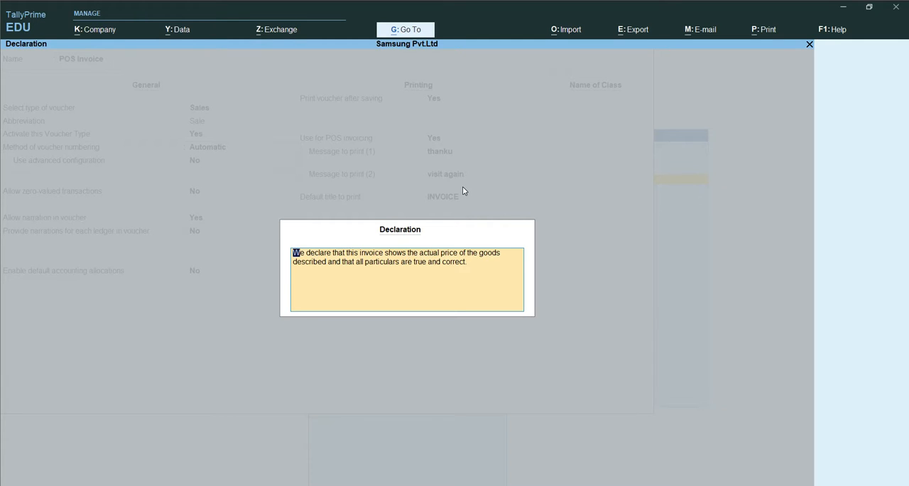
pyautogui.press('BackSpace')
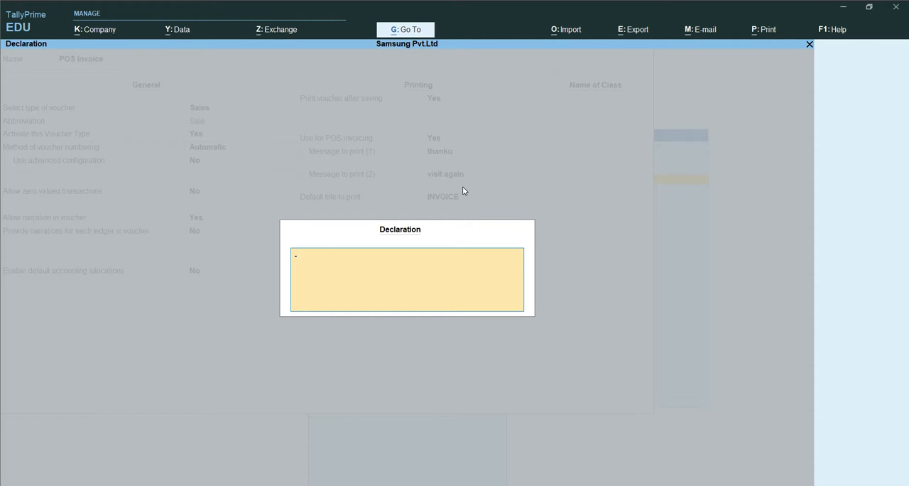
pyautogui.write('Goods sold exchange only monday')
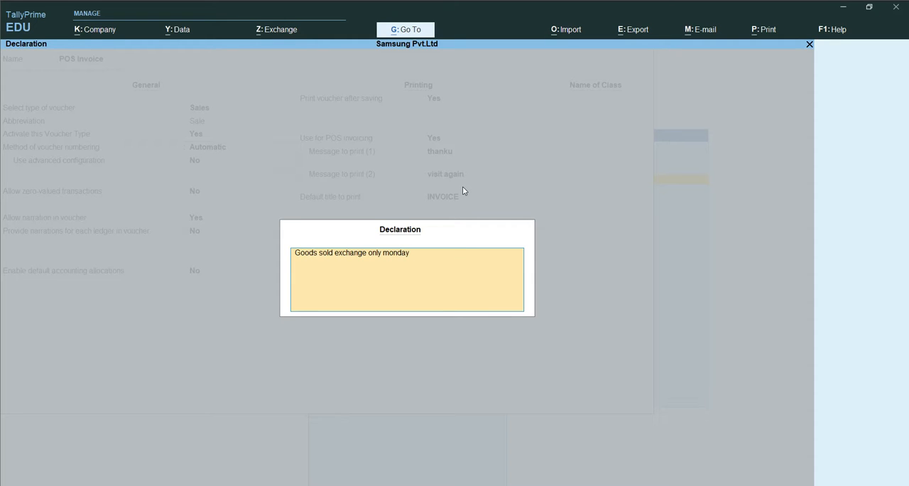
pyautogui.write(' 2pm to 4pm')
pyautogui.hotkey('ctrl', 'a')
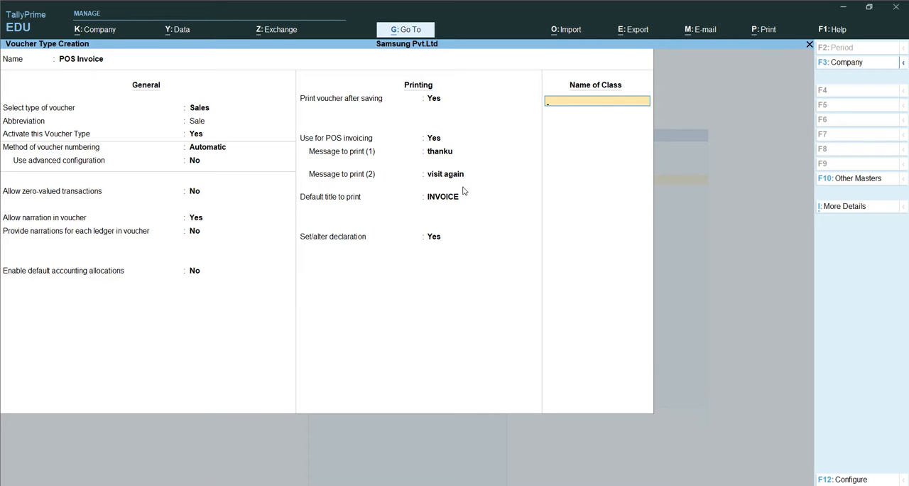
# Step: Save the POS Invoice voucher type without a class name and return to the Gateway of Tally
pyautogui.press('Return')
pyautogui.press('Return')
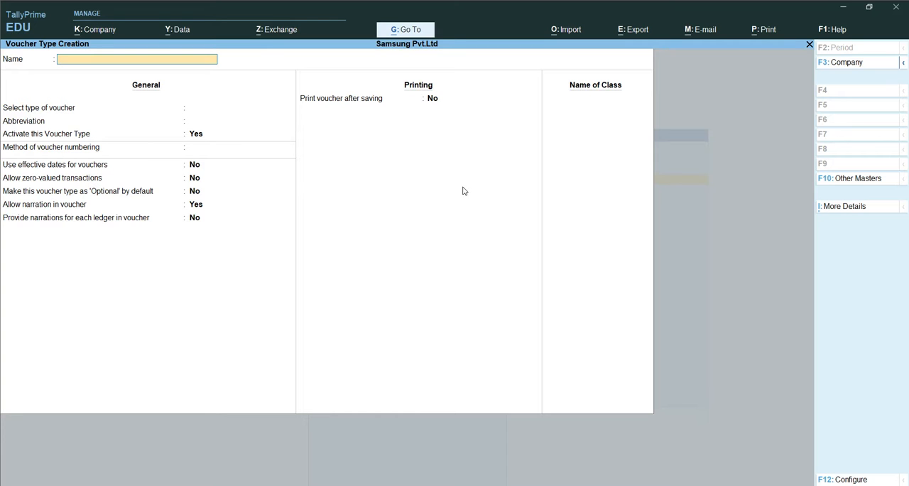
pyautogui.press('Escape')
pyautogui.press('Return')
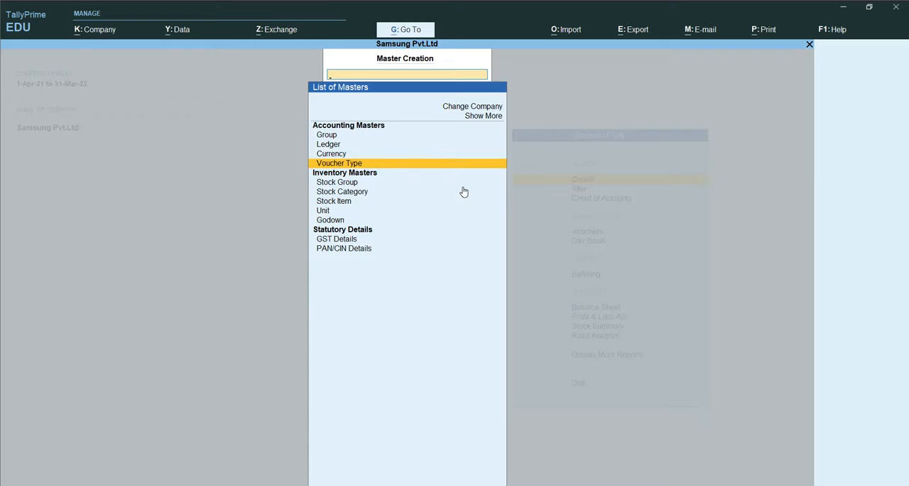
pyautogui.press('Escape')
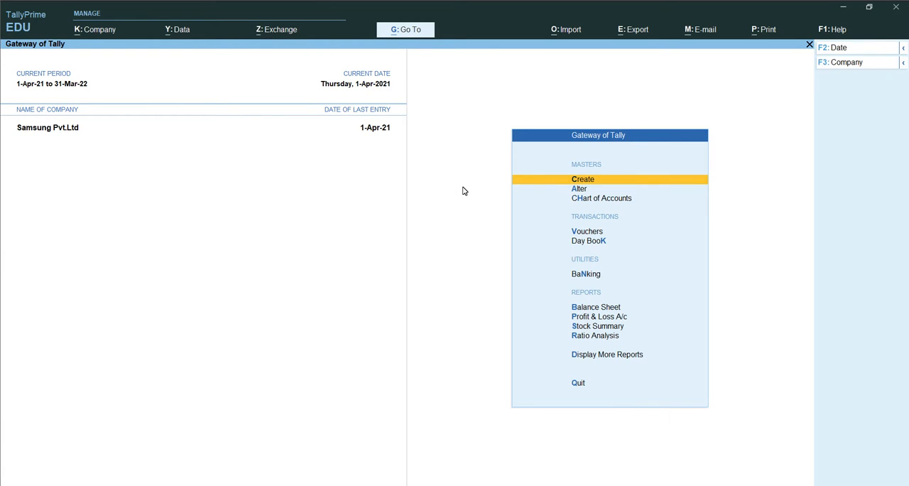
# Step: Open accounting voucher creation from the Gateway of Tally
pyautogui.press('Down')
pyautogui.press('Down')
pyautogui.press('Down')
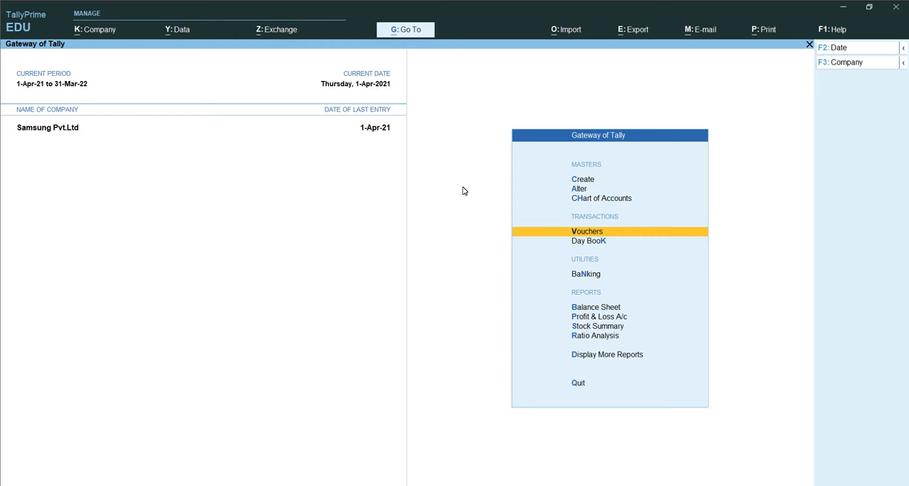
pyautogui.press('Return')
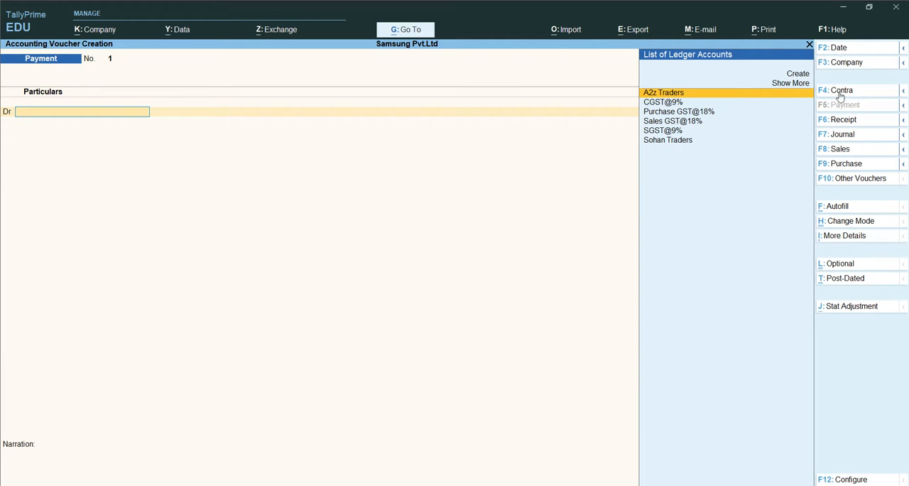
# Step: Switch to Google Meet to admit the participant waiting to join the call, and return to TallyPrime
pyautogui.hotkey('alt', 'Tab')
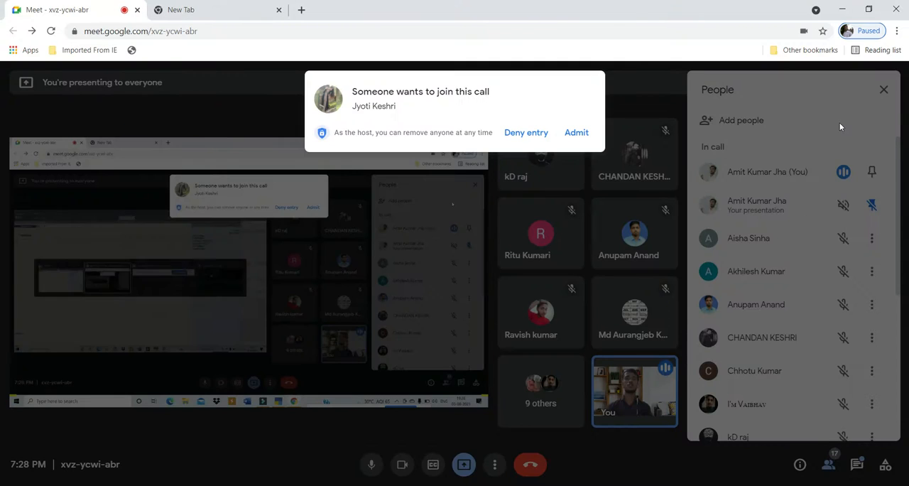
pyautogui.hotkey('alt', 'Tab')
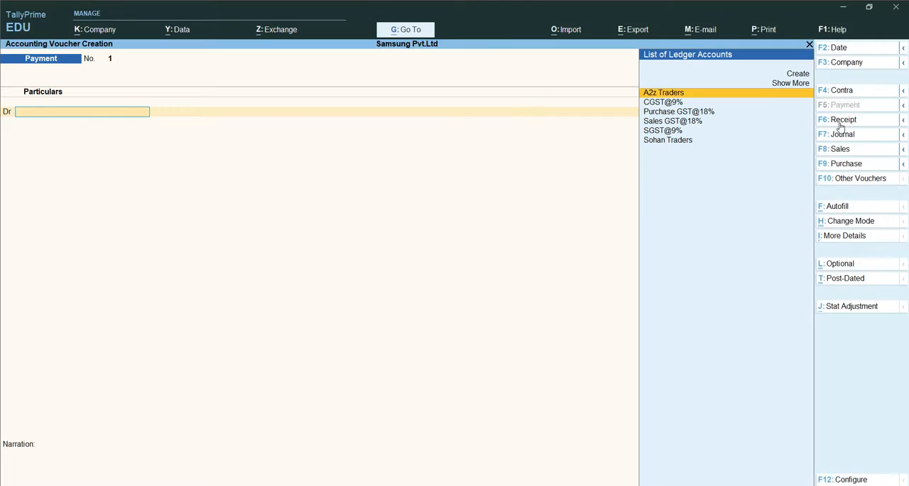
pyautogui.hotkey('alt', 'Tab')
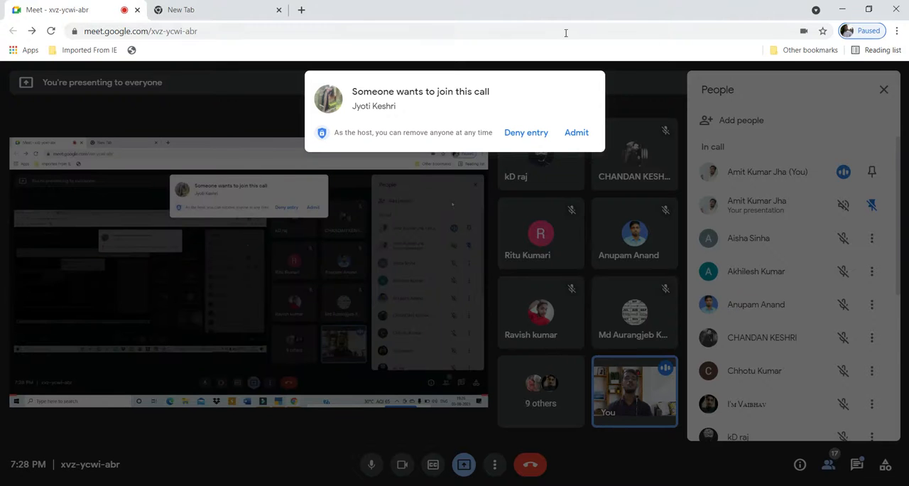
pyautogui.click(578, 132)
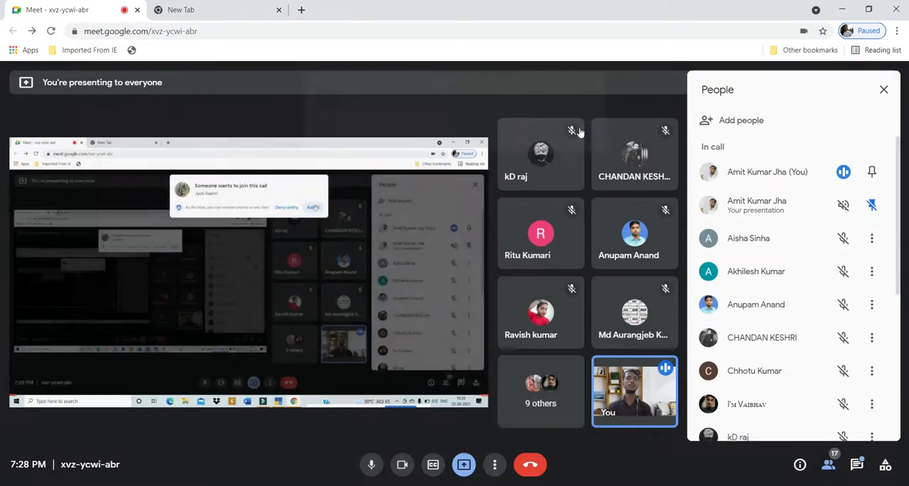
pyautogui.hotkey('alt', 'Tab')
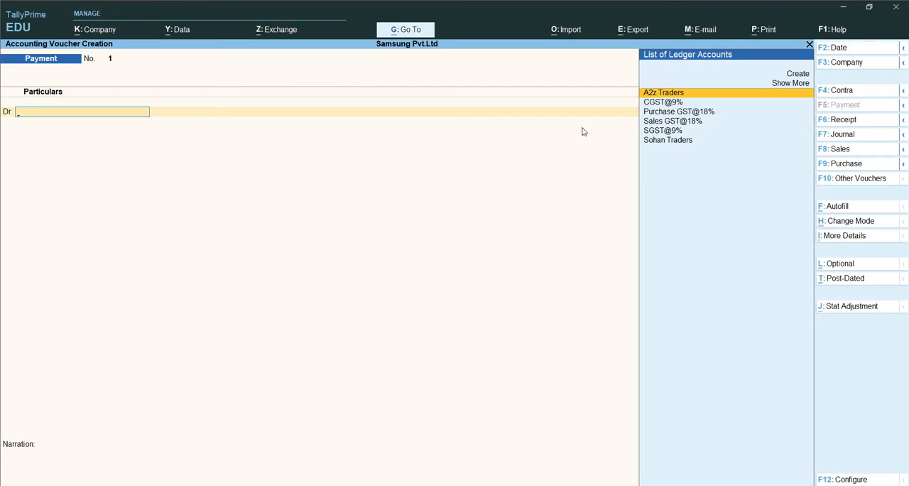
# Step: Change the voucher to the POS Invoice sales type and choose Sohan Traders as the party account
pyautogui.click(823, 152)
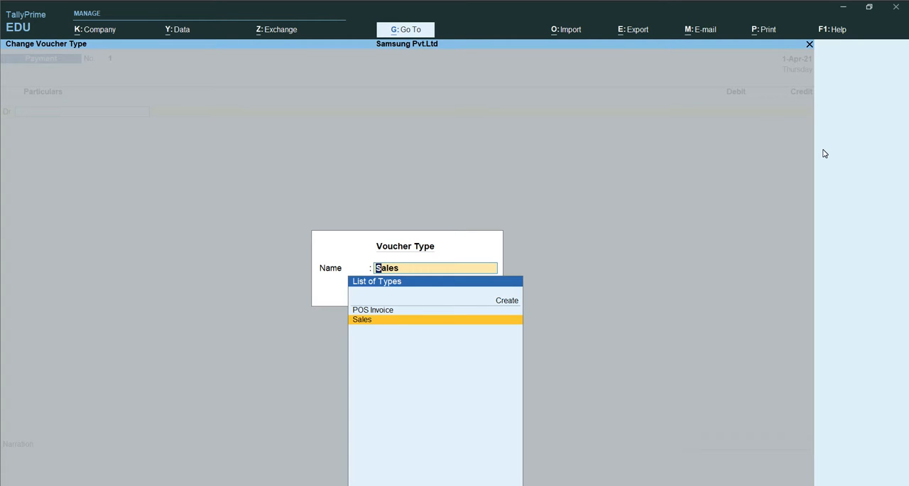
pyautogui.press('Up')
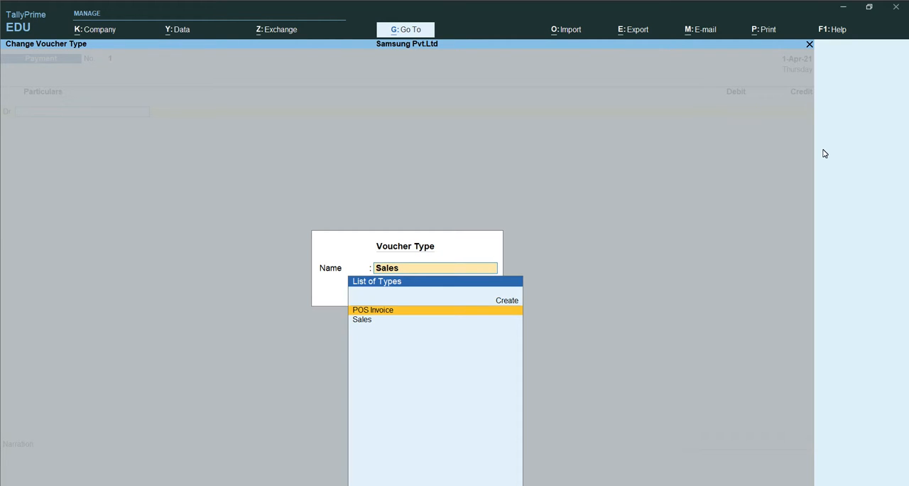
pyautogui.press('Return')
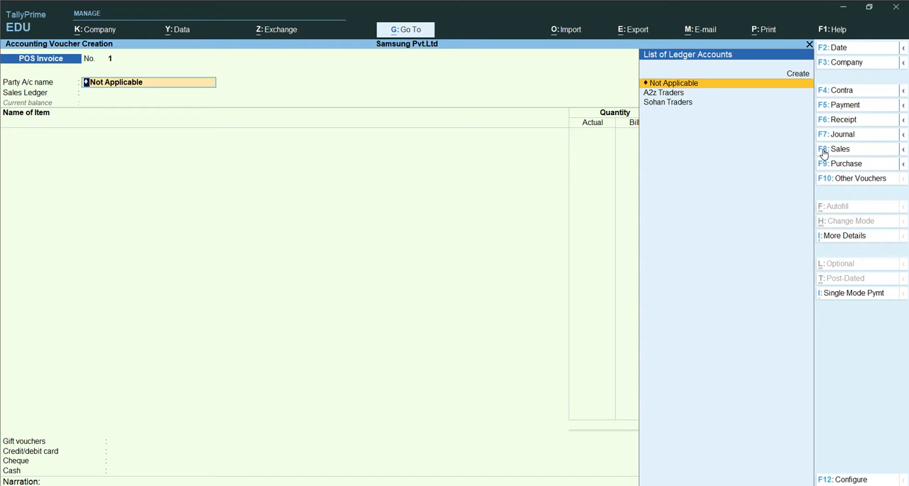
pyautogui.press('Down')
pyautogui.press('Down')
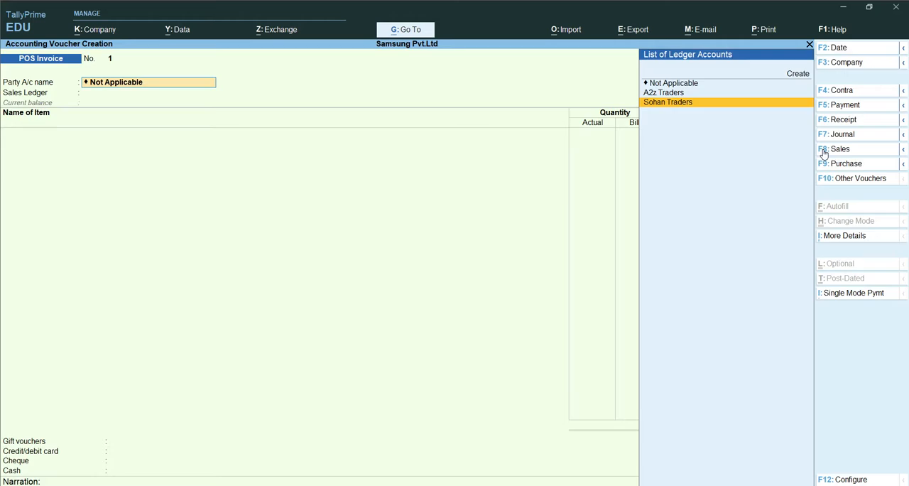
pyautogui.press('Return')
pyautogui.press('Return')
# Step: Fill in the buyer's postal address, including city, state and postal code, in the party details
pyautogui.write('Boring Road')
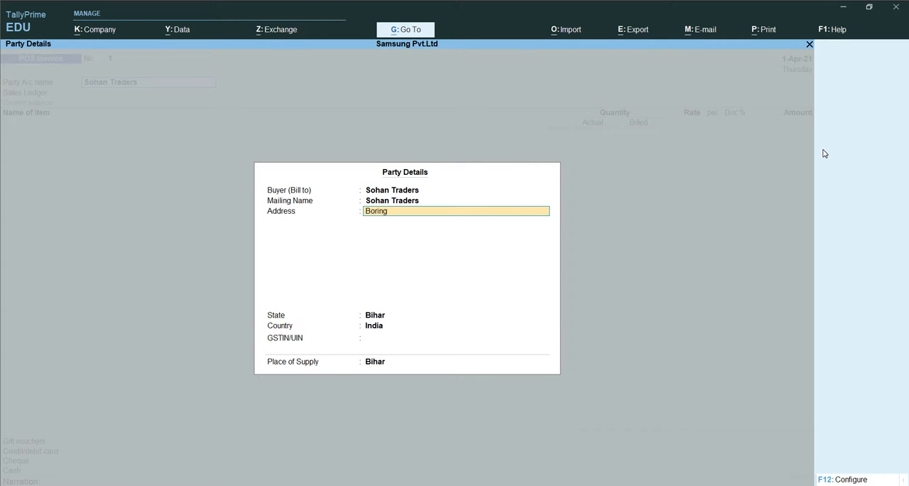
pyautogui.press('Return')
pyautogui.write('Oatn')
pyautogui.press('BackSpace')
pyautogui.press('BackSpace')
pyautogui.press('BackSpace')
pyautogui.press('BackSpace')
pyautogui.write('Patna')
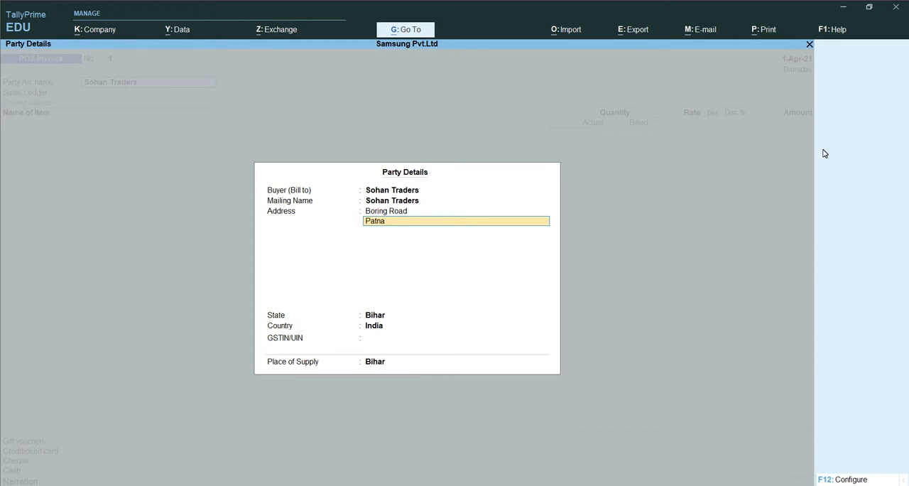
pyautogui.press('Return')
pyautogui.write('B')
pyautogui.press('BackSpace')
pyautogui.write('Biha')
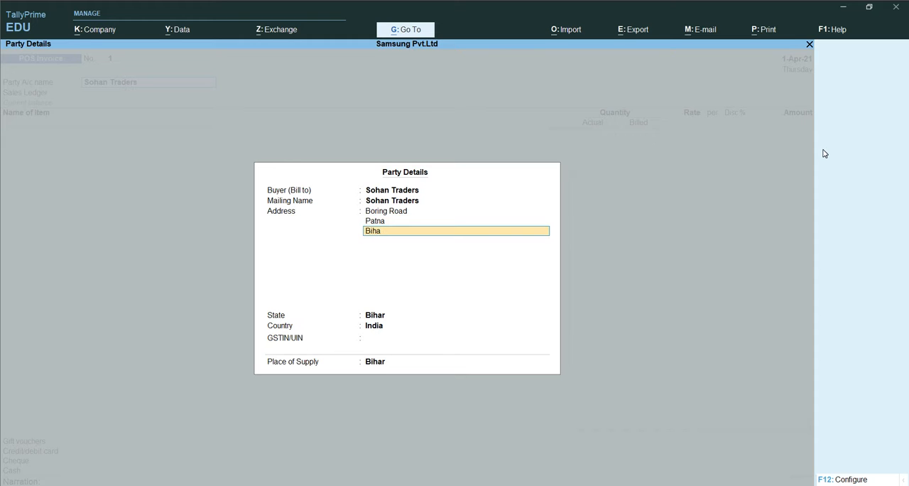
pyautogui.press('Return')
pyautogui.write('800001')
pyautogui.press('Return')
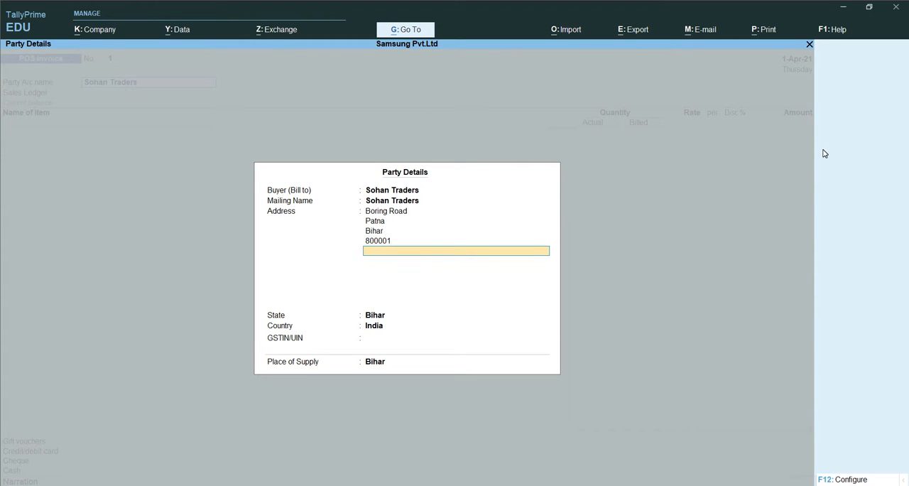
# Step: Accept the remaining party details and choose Sales GST@18% as the sales ledger with its default tax classification
pyautogui.press('Return')
pyautogui.press('Return')
pyautogui.press('Return')
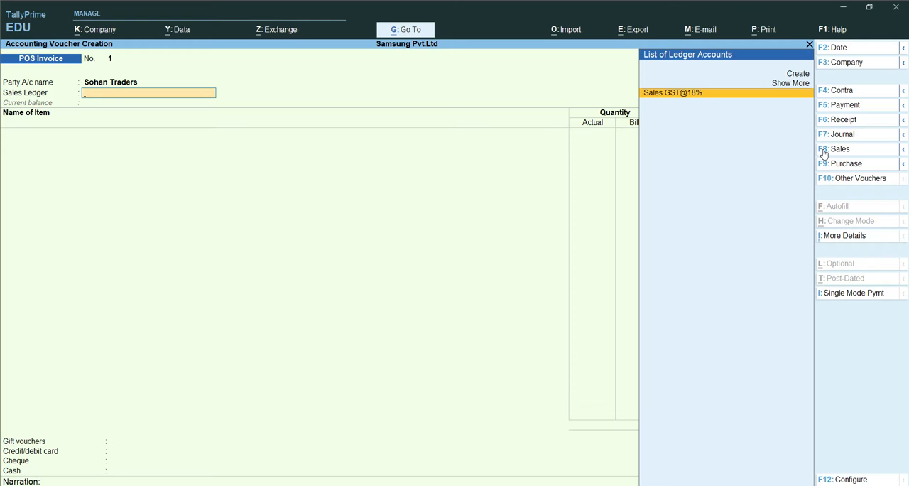
pyautogui.press('Return')
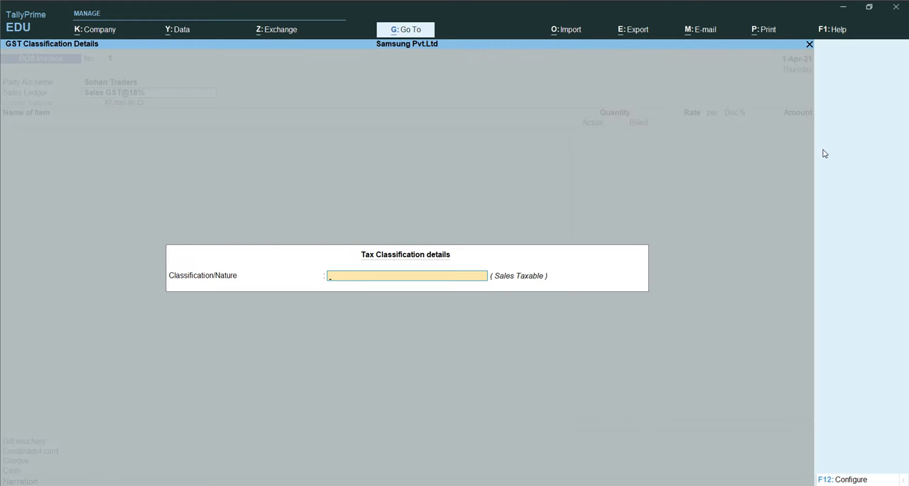
pyautogui.press('Return')
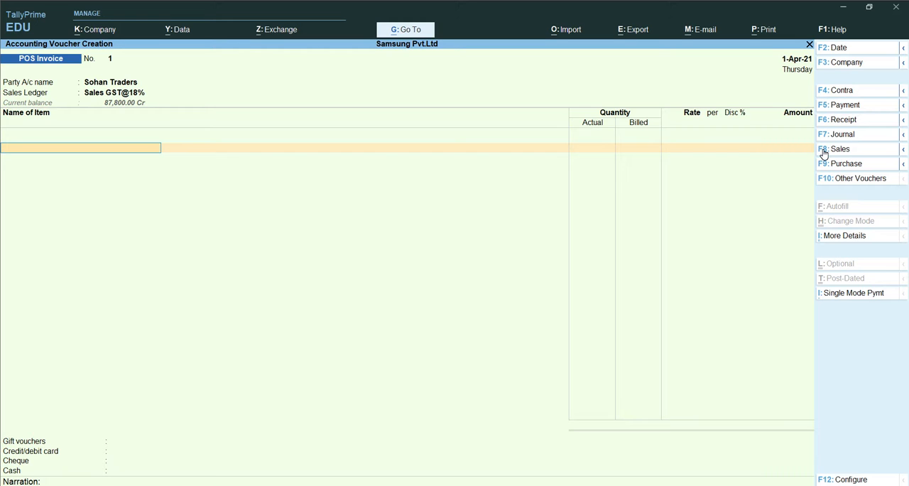
# Step: Add the stock item Samsung J7 with a quantity of 5 nos at a rate of 20,000 each
pyautogui.write('S')
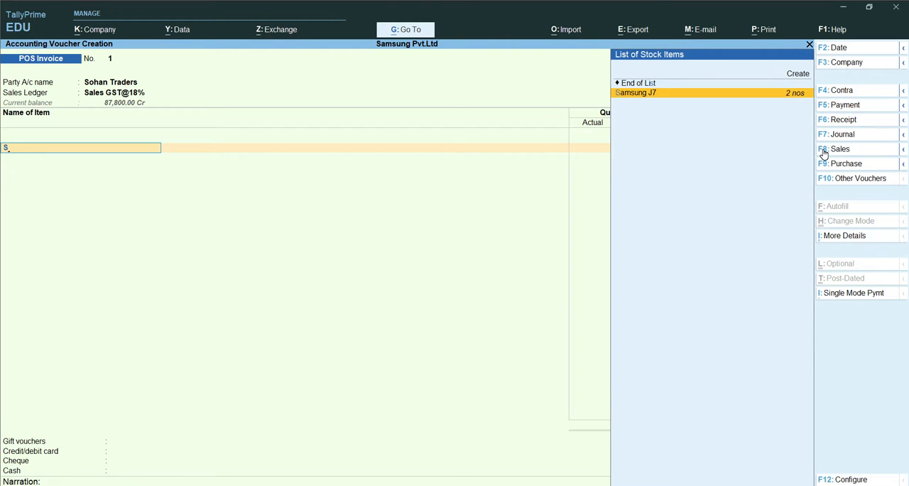
pyautogui.press('Return')
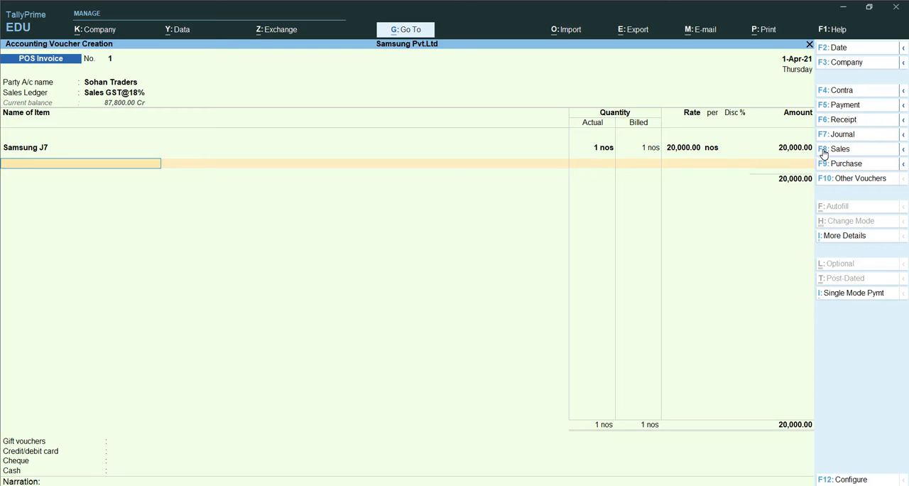
pyautogui.press('BackSpace')
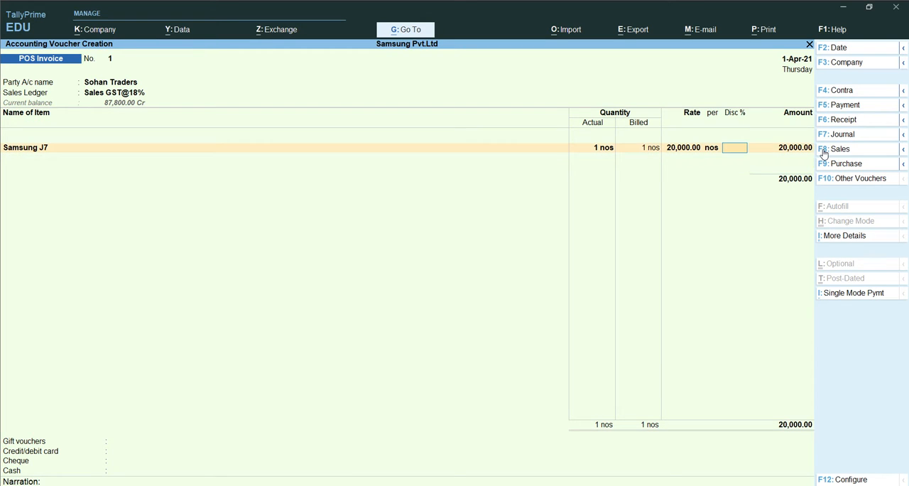
pyautogui.press('BackSpace')
pyautogui.press('BackSpace')
pyautogui.write('5')
pyautogui.press('Return')
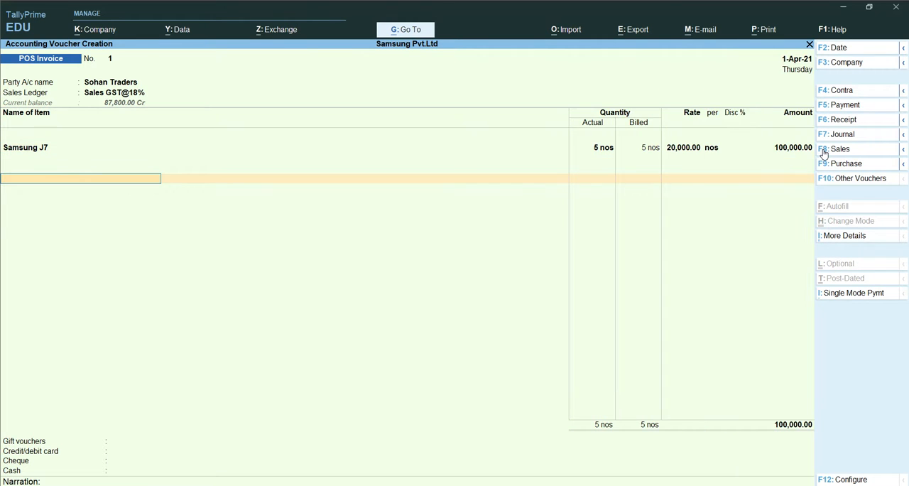
# Step: Add the SGST@9% and CGST@9% tax ledgers below the stock item, each at 9%
pyautogui.write('S')
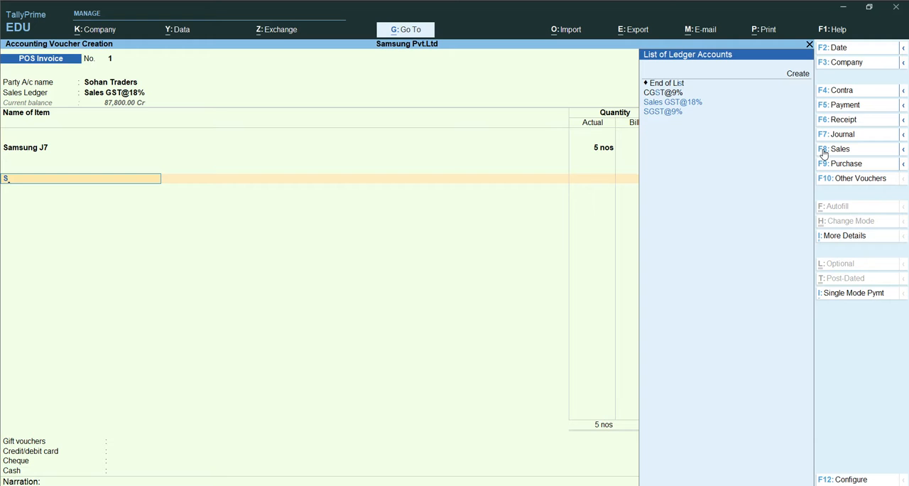
pyautogui.press('Down')
pyautogui.press('Down')
pyautogui.press('Return')
pyautogui.press('Return')
pyautogui.press('Return')
pyautogui.write('C')
pyautogui.press('Return')
pyautogui.press('Return')
pyautogui.press('Return')
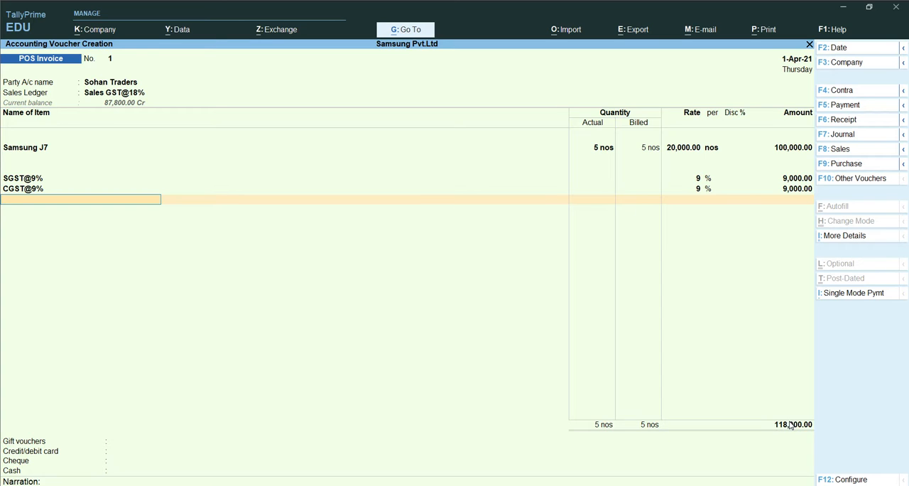
# Step: Finish the tax ledger entries and mark gift vouchers as Not Applicable, stopping at the credit/debit card payment
pyautogui.press('Return')
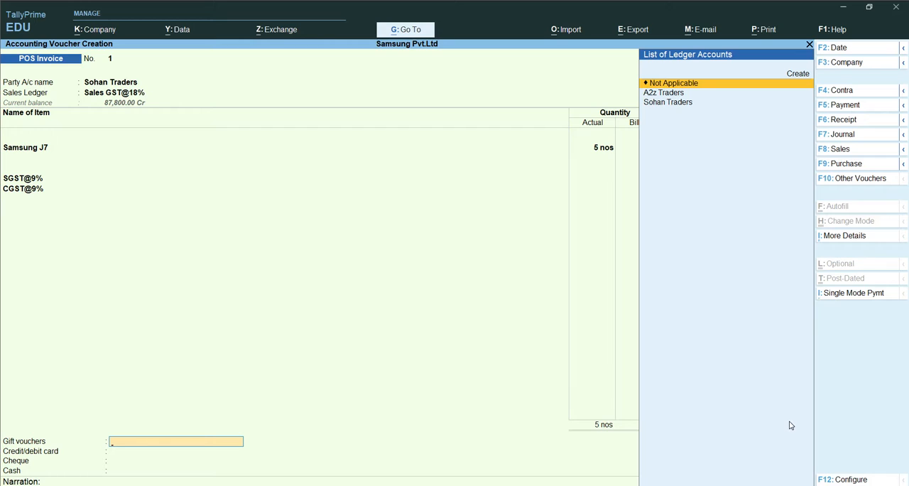
pyautogui.press('Return')
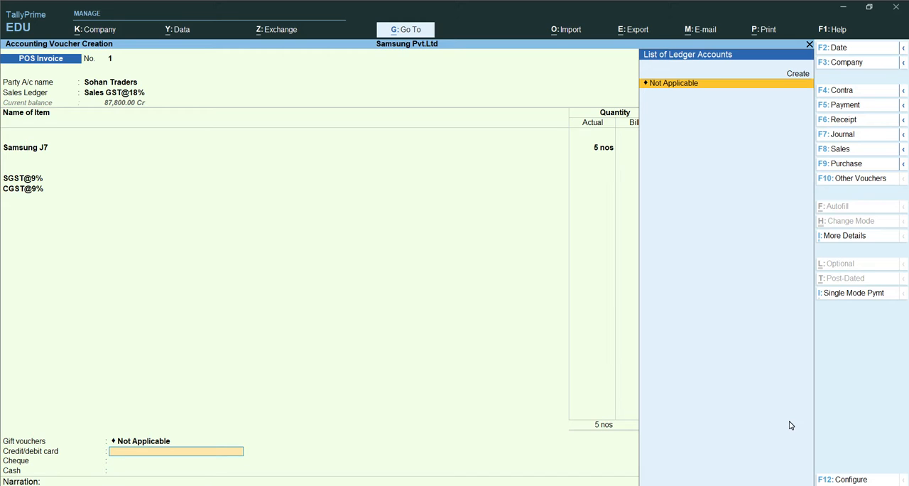
pyautogui.press('Return')
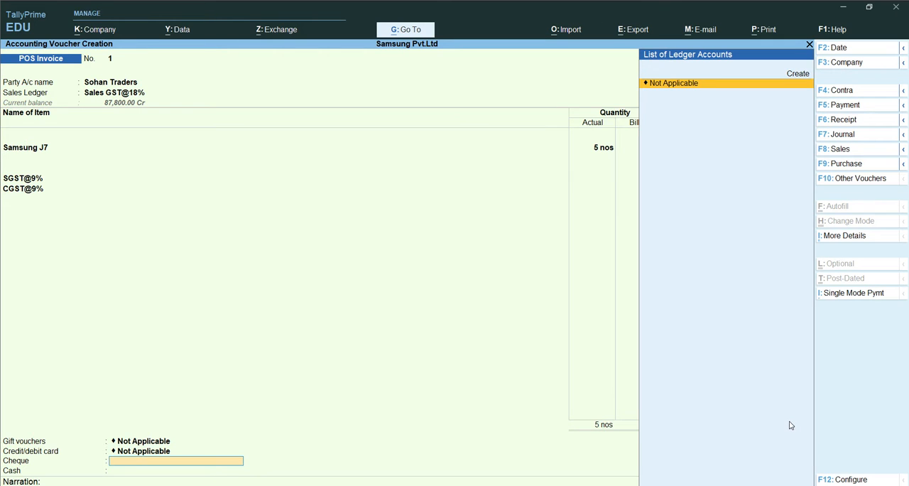
pyautogui.press('BackSpace')
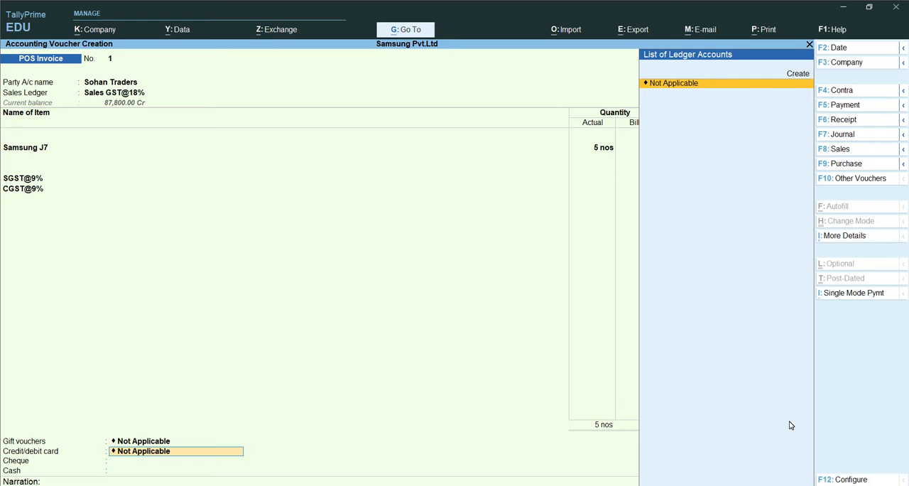
# Step: Create a ledger named Hdfc Bank under Bank Accounts for the credit/debit card payment
pyautogui.press('alt')
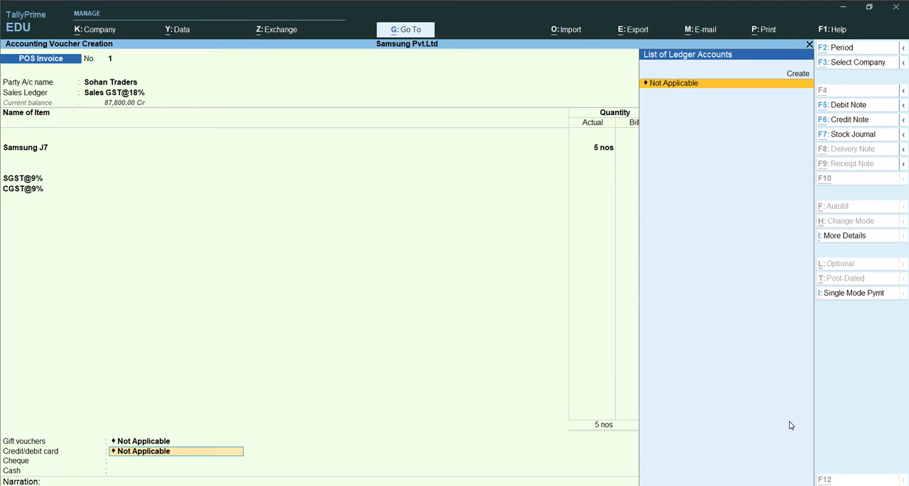
pyautogui.hotkey('alt', 'c')
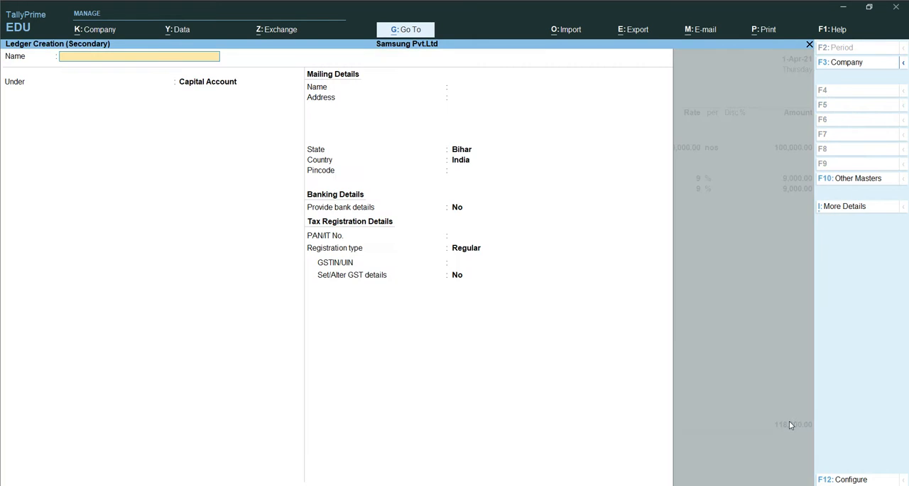
pyautogui.write('Hdfc Bank')
pyautogui.press('Return')
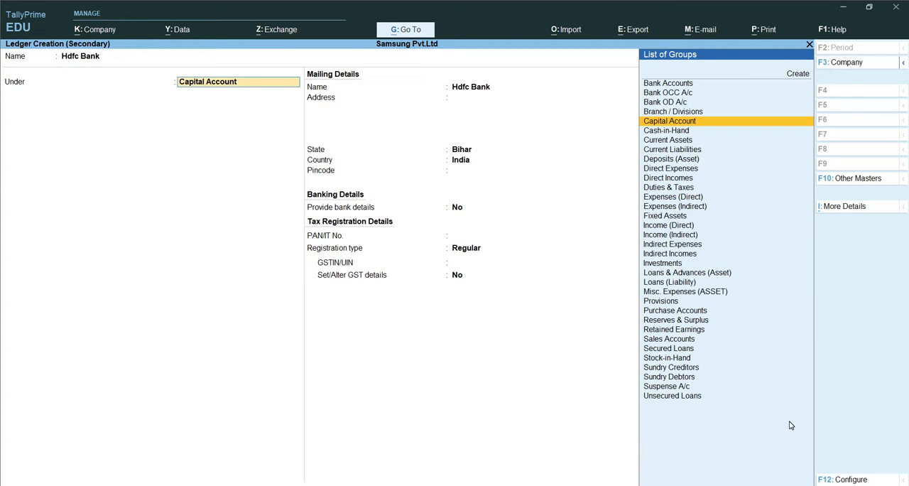
pyautogui.write('B')
pyautogui.press('Return')
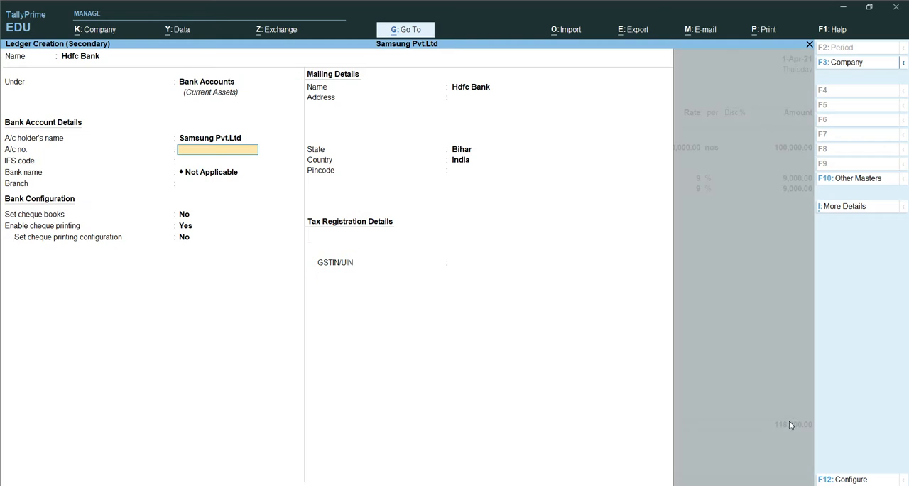
pyautogui.hotkey('ctrl', 'a')
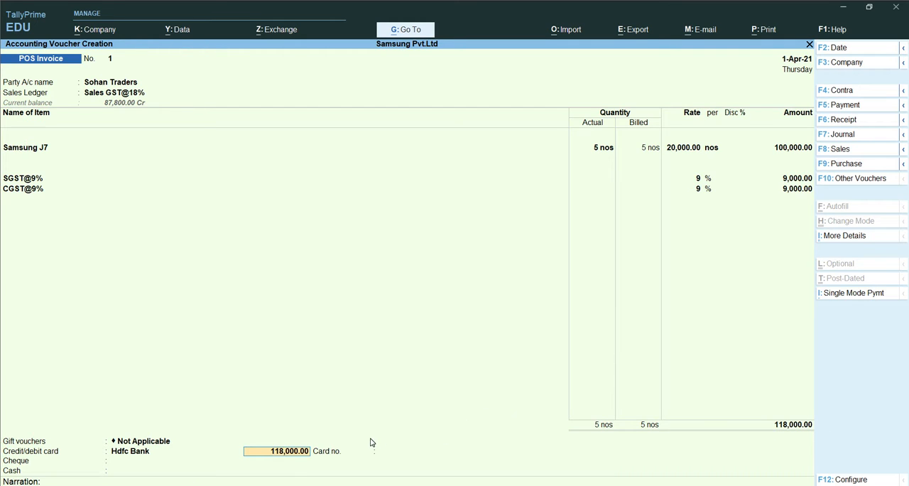
# Step: Set the Hdfc Bank credit/debit card payment to 68,000 and enter the card number
pyautogui.press('BackSpace')
pyautogui.write('68')
pyautogui.write('000')
pyautogui.press('Return')
pyautogui.write('5465456454')
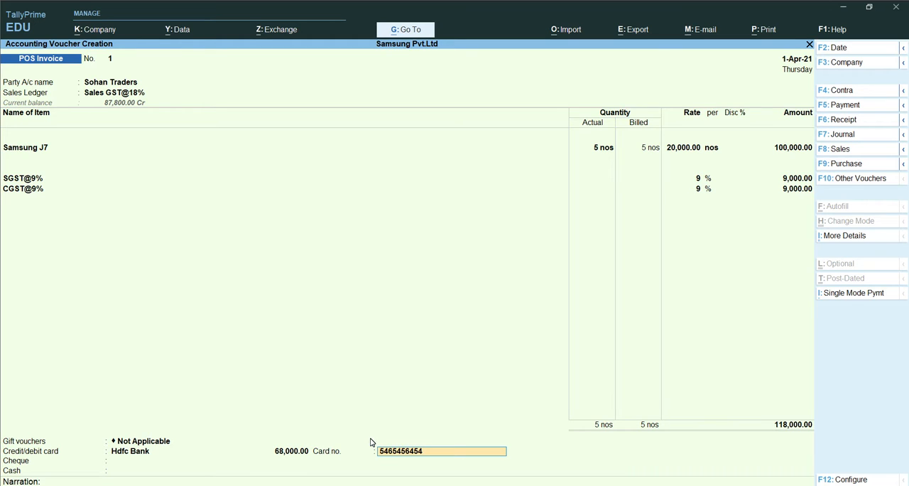
pyautogui.press('Return')
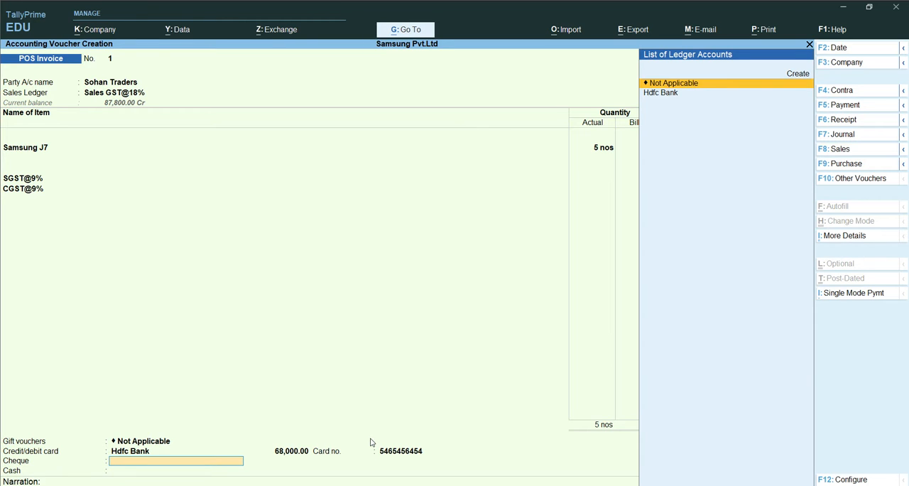
# Step: Choose Hdfc Bank for the cheque payment and set its amount to 50,000
pyautogui.press('Down')
pyautogui.press('Return')
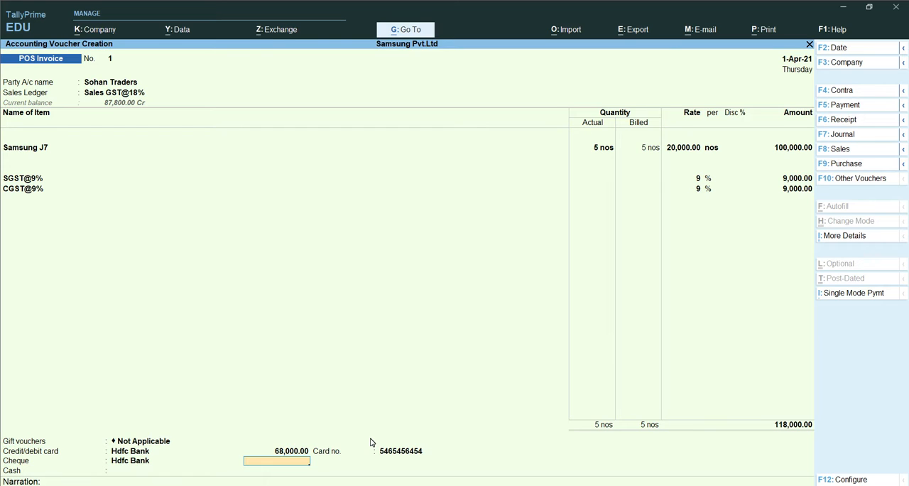
pyautogui.write('50000')
pyautogui.press('Return')
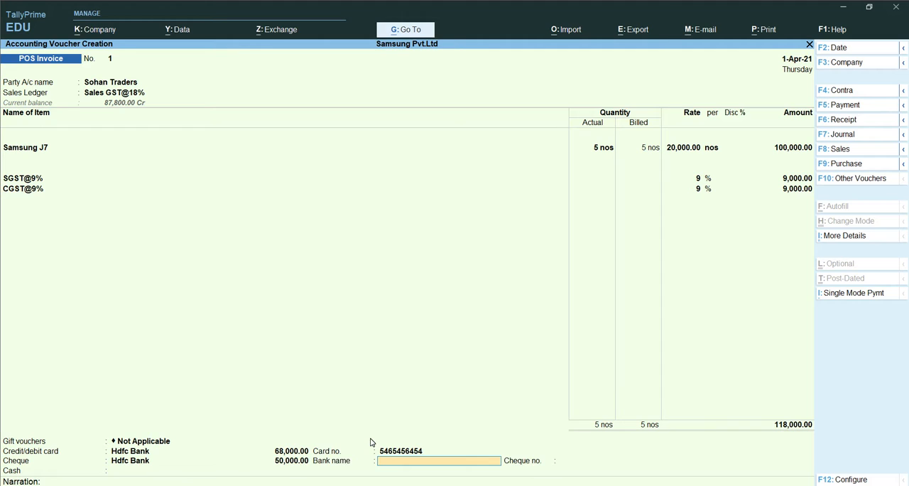
# Step: Enter Hdfc Bank as the cheque's bank name and 018 as the cheque number
pyautogui.write('Hdfc bank')
pyautogui.press('Return')
pyautogui.write('018')
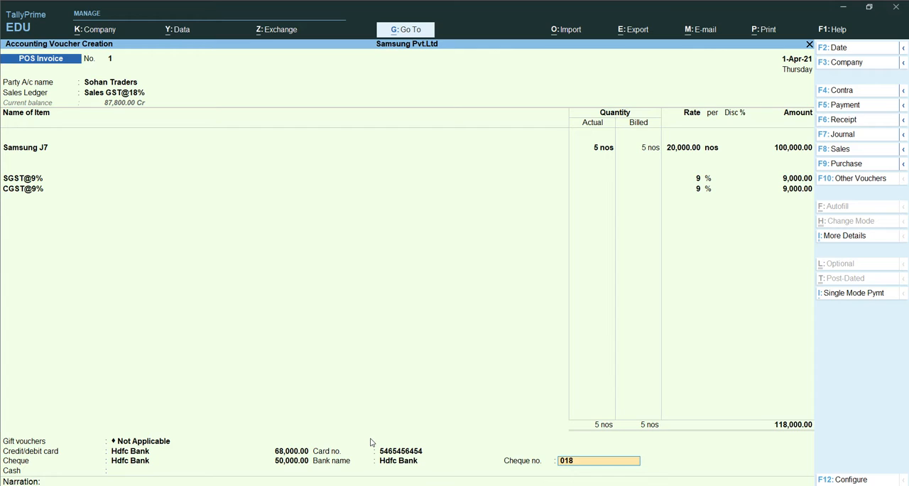
pyautogui.press('Return')
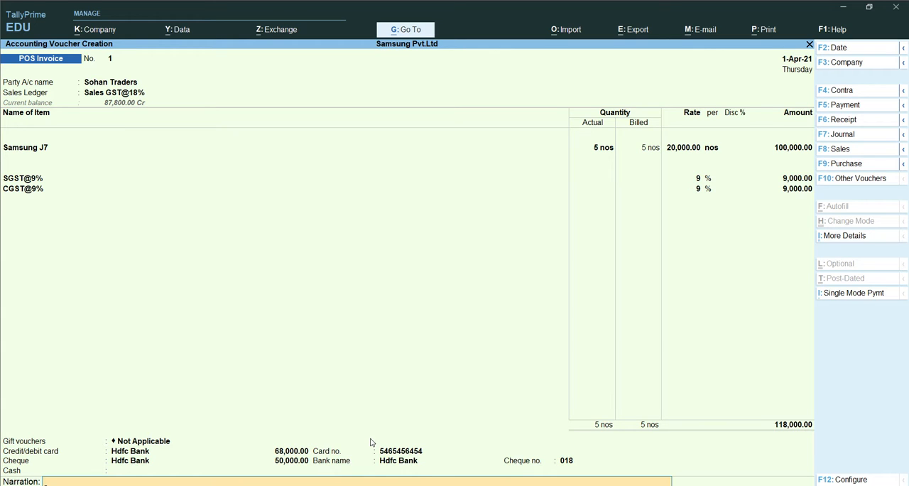
# Step: Go back to the cheque payment and set its amount to 49,200, keeping its bank name and cheque number
pyautogui.press('BackSpace')
pyautogui.press('BackSpace')
pyautogui.press('BackSpace')
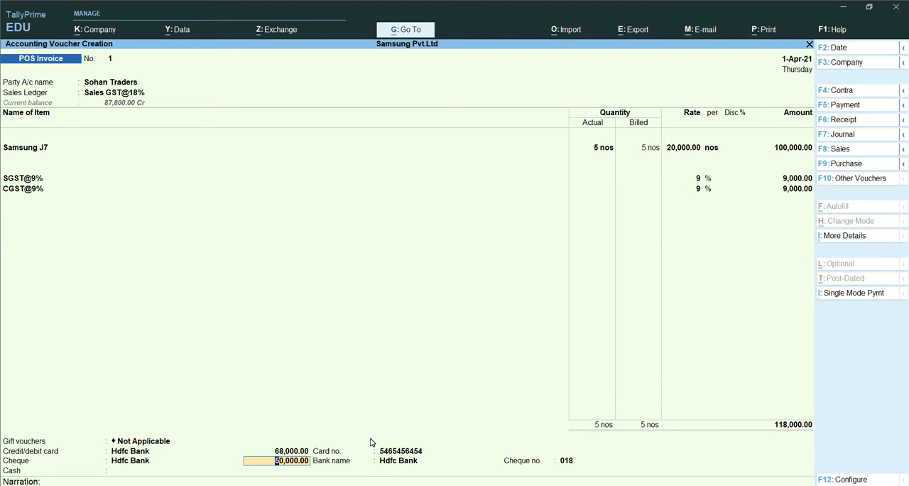
pyautogui.write('49200')
pyautogui.press('Return')
pyautogui.press('Return')
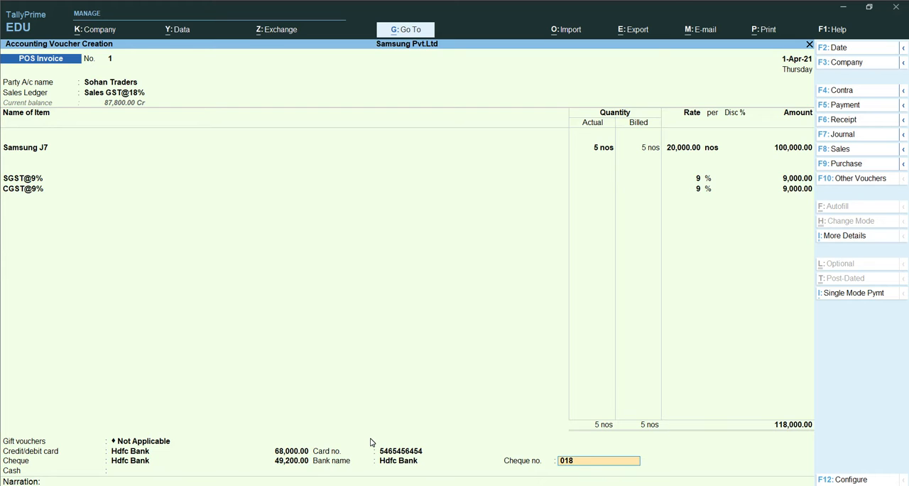
pyautogui.press('Return')
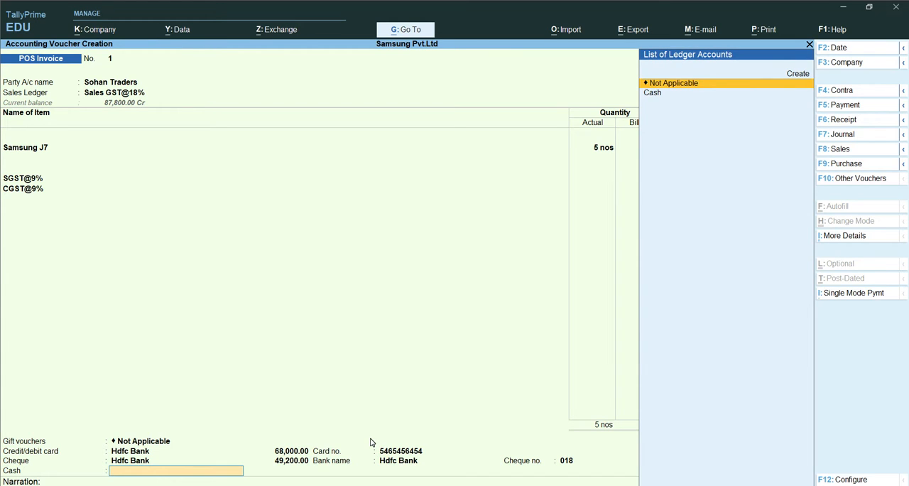
# Step: Choose the Cash ledger for the cash payment, accept 800 as its amount, and enter 2,000 as cash tendered
pyautogui.press('Down')
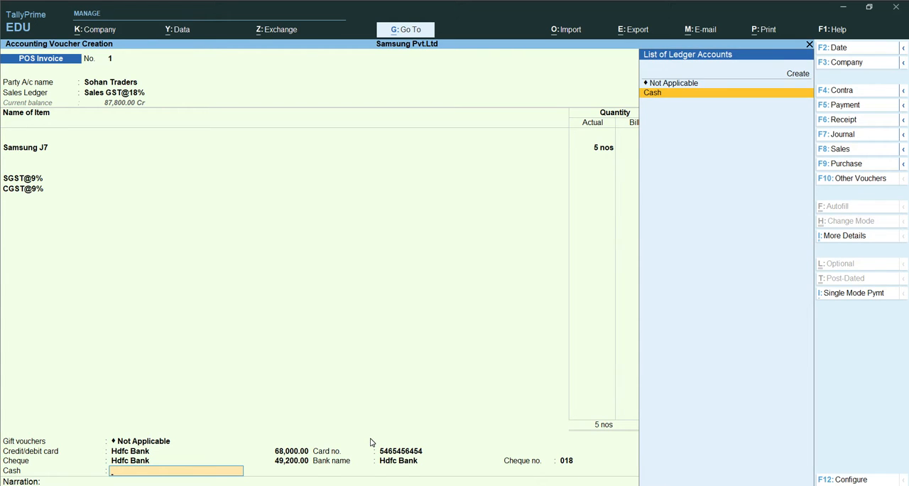
pyautogui.press('Return')
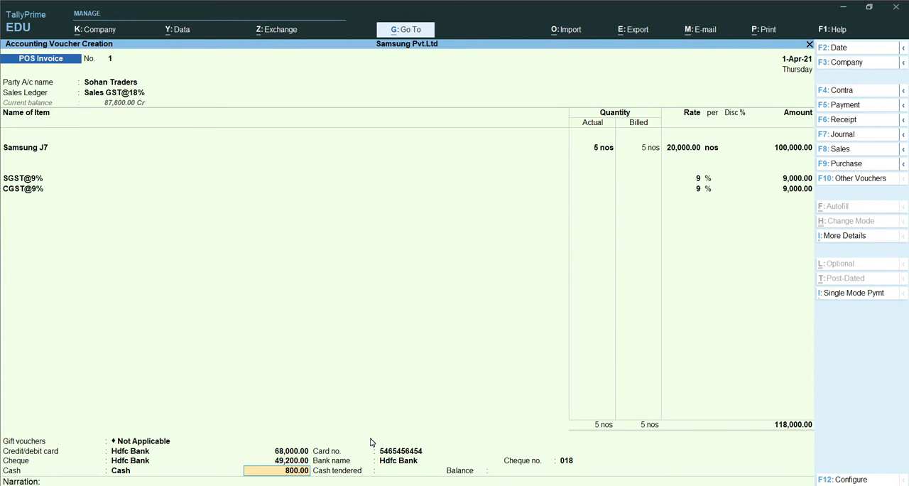
pyautogui.press('Return')
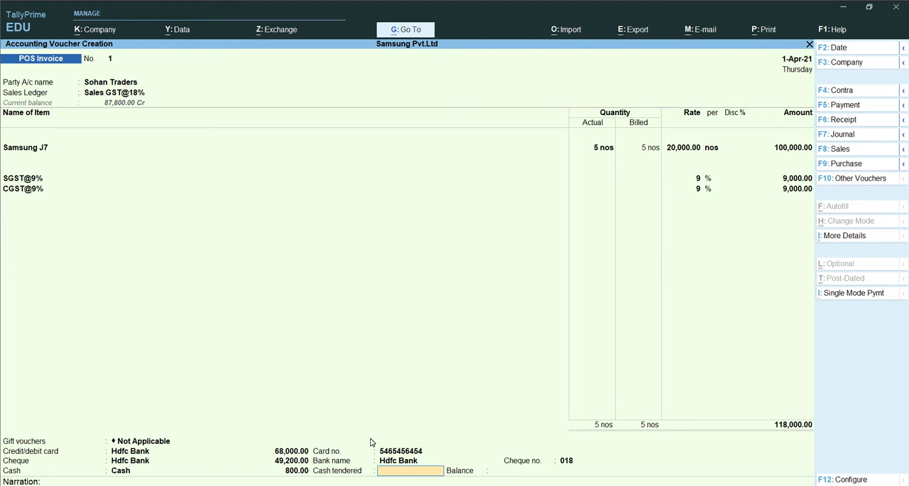
pyautogui.write('2000')
pyautogui.press('Return')
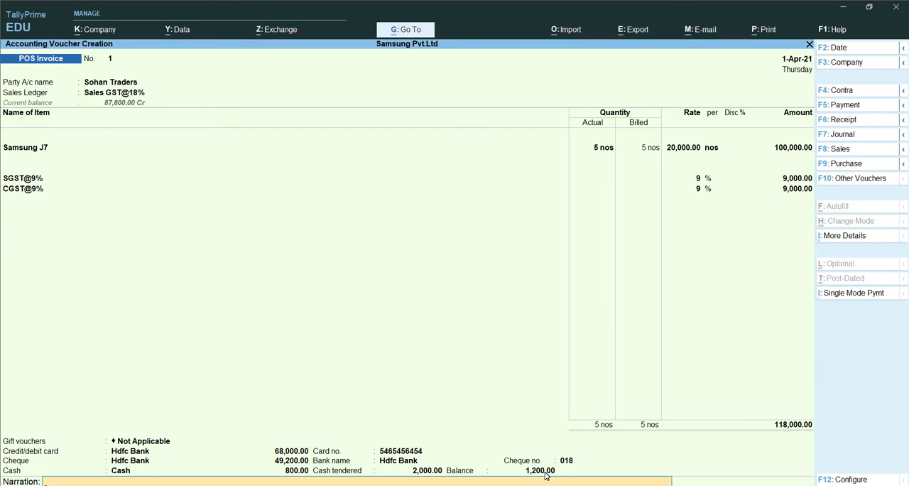
# Step: Enter the narration "being goods sold" and save the POS invoice
pyautogui.write('being goods sold')
pyautogui.press('Return')
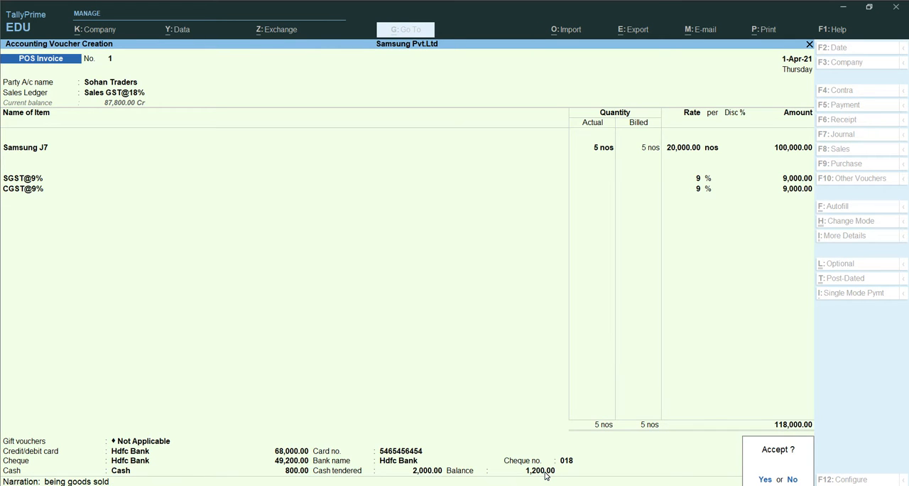
pyautogui.press('Return')
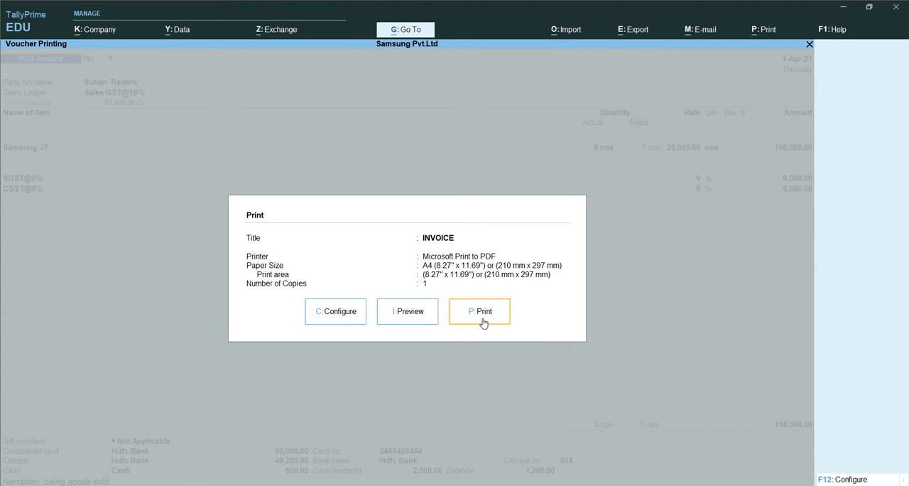
# Step: Preview the printed POS invoice and zoom in to examine its item, tax and payment details
pyautogui.click(398, 317)
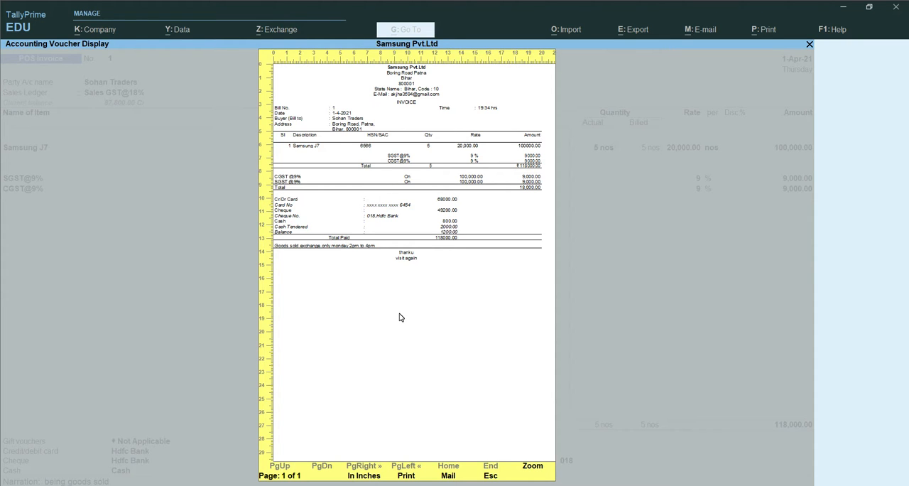
pyautogui.hotkey('alt', 'z')
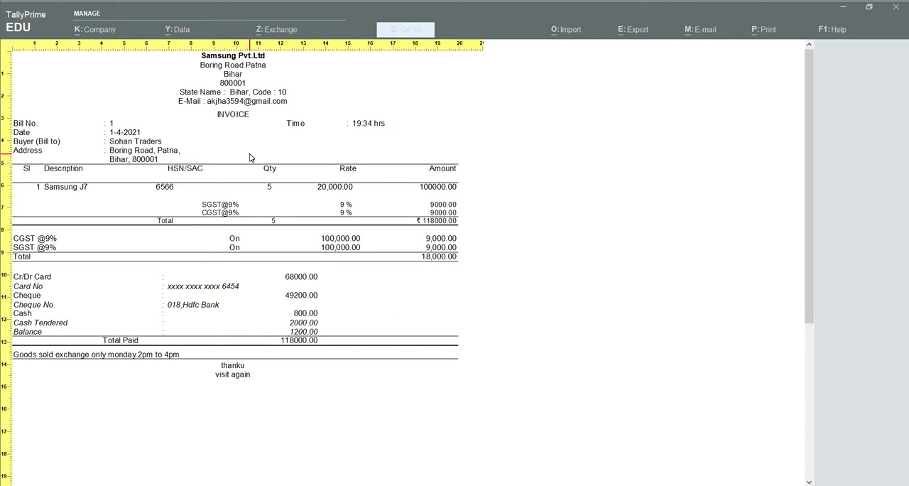